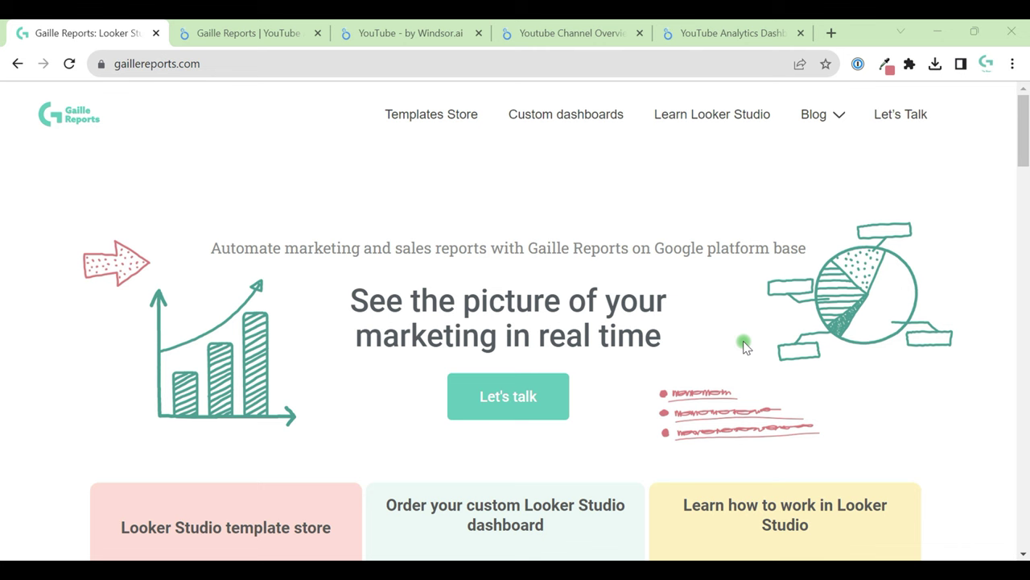
Step: Open the Gaille Reports Looker Studio template store and browse its 18 dashboard templates
{"action": "left_click", "coordinate": [415, 120]}
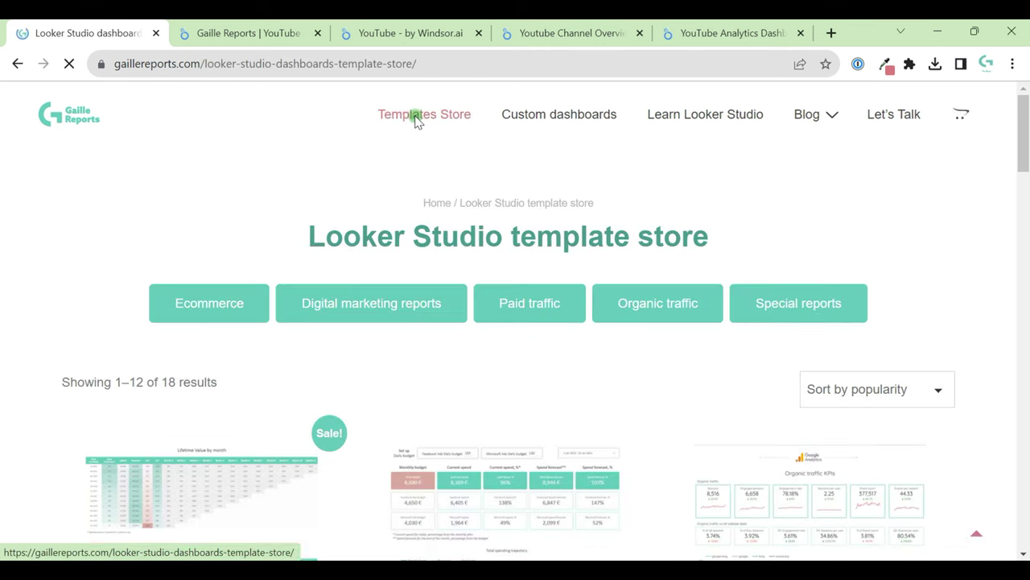
{"action": "scroll", "coordinate": [936, 334], "scroll_direction": "down", "scroll_amount": 5}
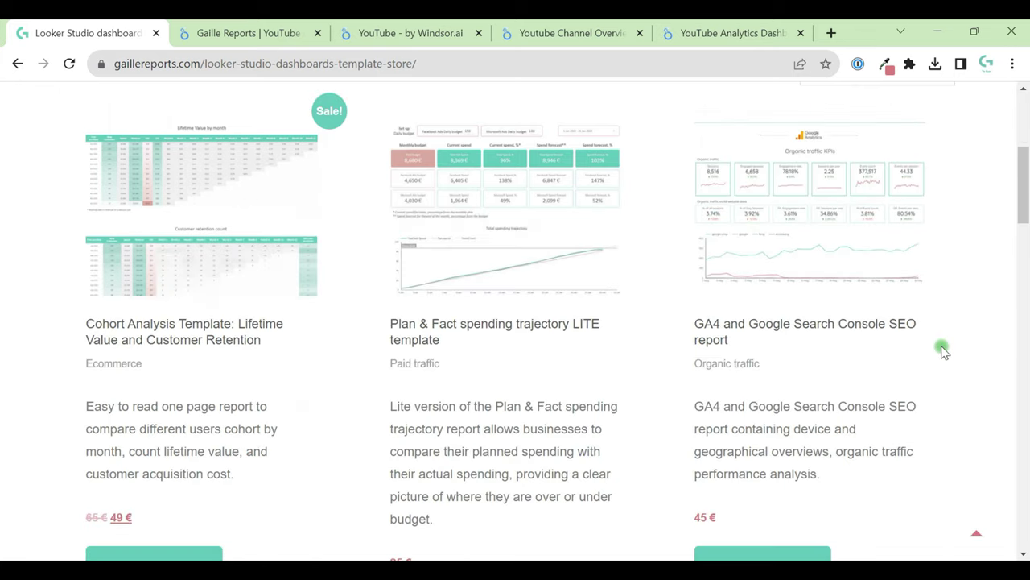
{"action": "scroll", "coordinate": [941, 349], "scroll_direction": "up", "scroll_amount": 4}
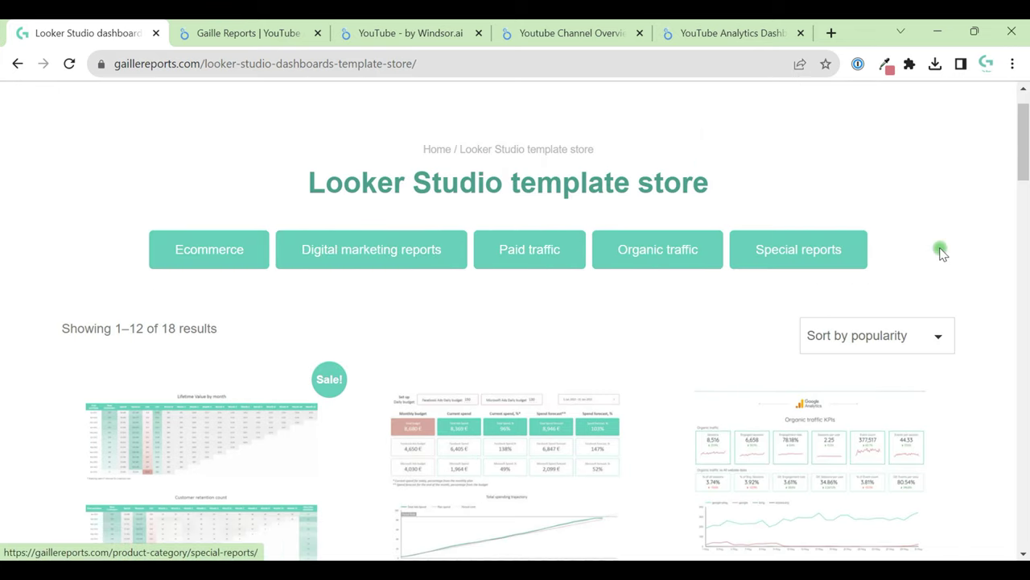
{"action": "scroll", "coordinate": [950, 282], "scroll_direction": "down", "scroll_amount": 5}
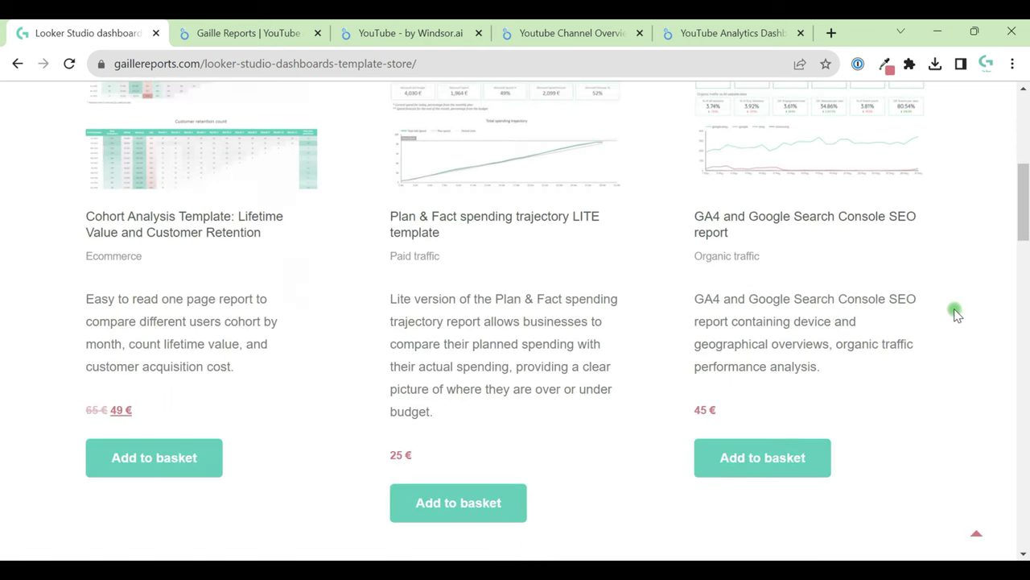
{"action": "scroll", "coordinate": [934, 298], "scroll_direction": "up", "scroll_amount": 6}
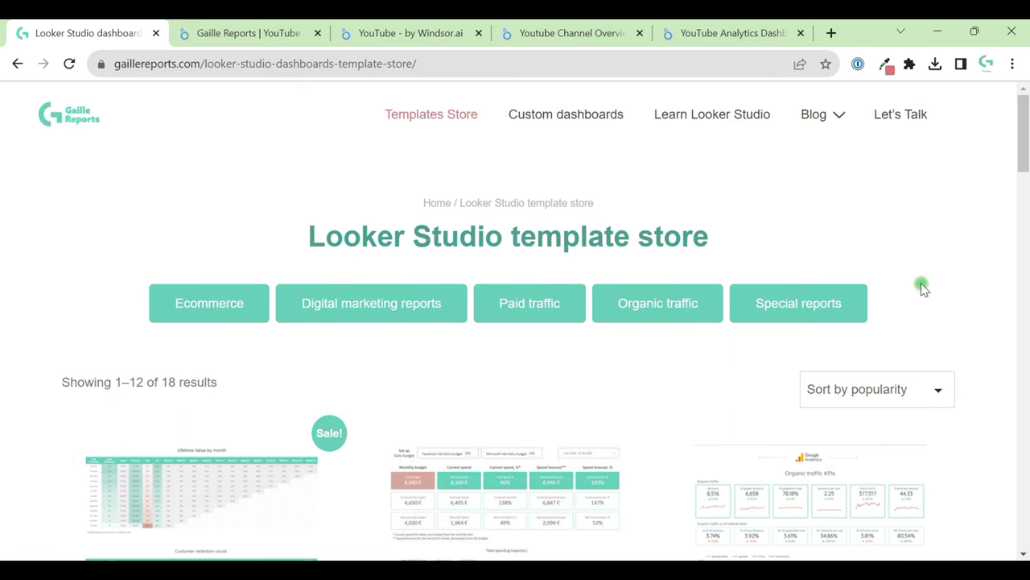
{"action": "left_click", "coordinate": [246, 30]}
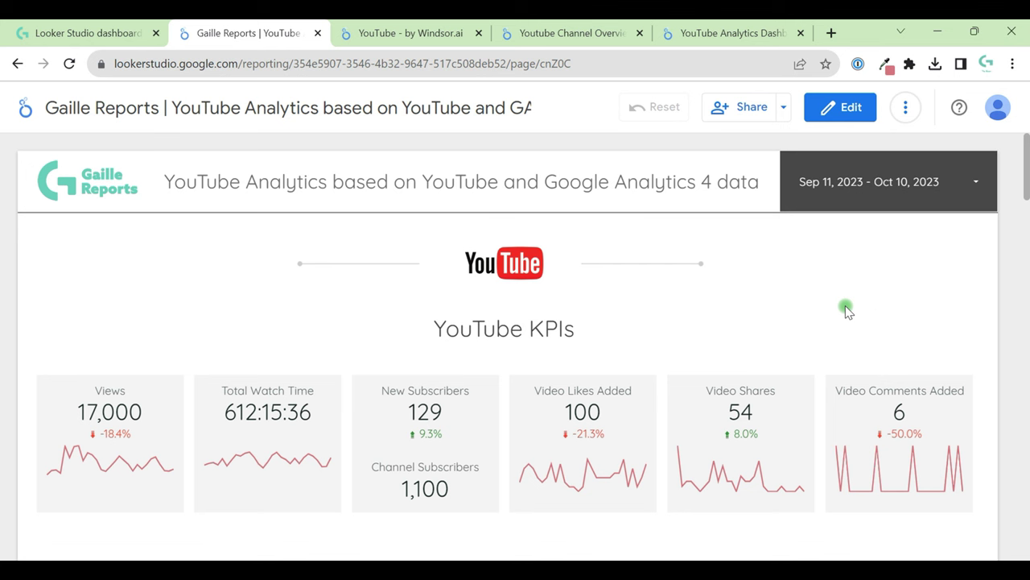
{"action": "left_click_drag", "start_coordinate": [94, 391], "coordinate": [134, 389]}
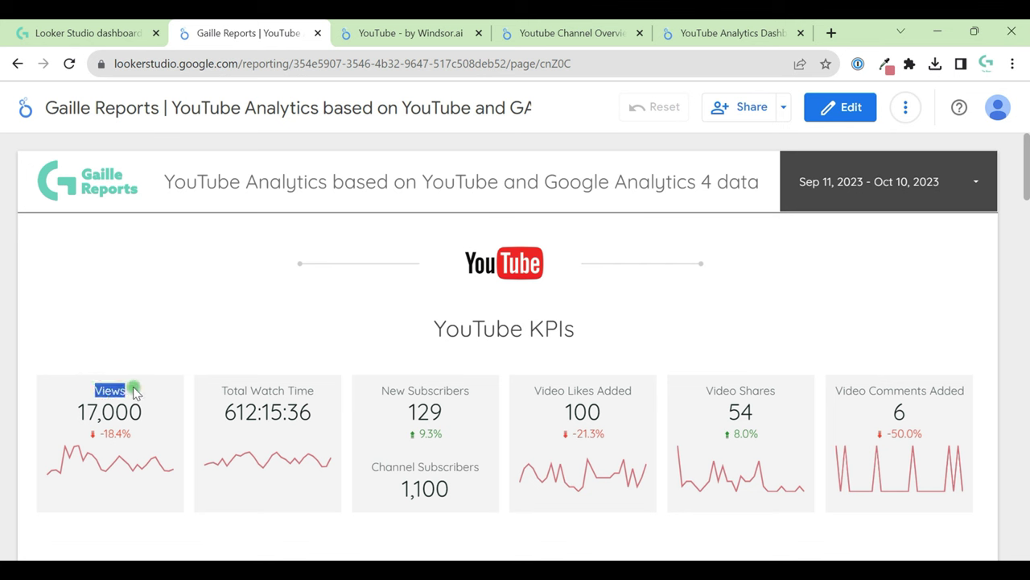
{"action": "left_click_drag", "start_coordinate": [219, 391], "coordinate": [338, 392]}
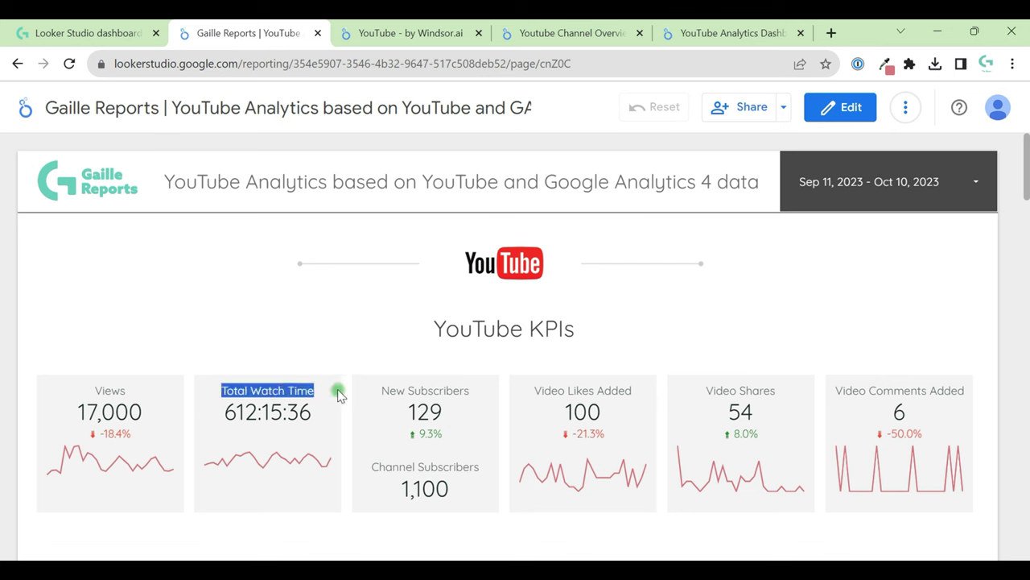
{"action": "left_click", "coordinate": [371, 393]}
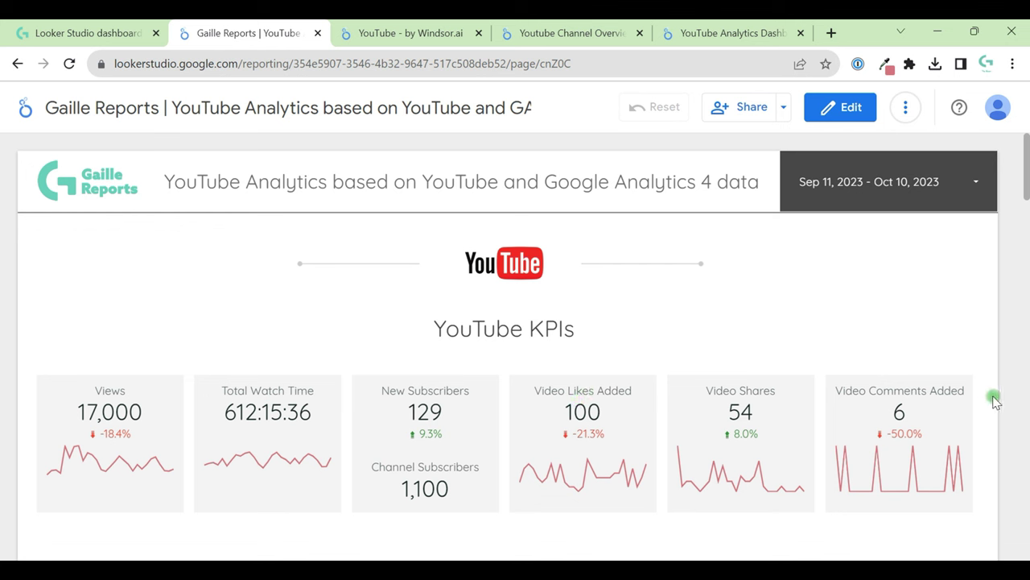
{"action": "left_click", "coordinate": [916, 201]}
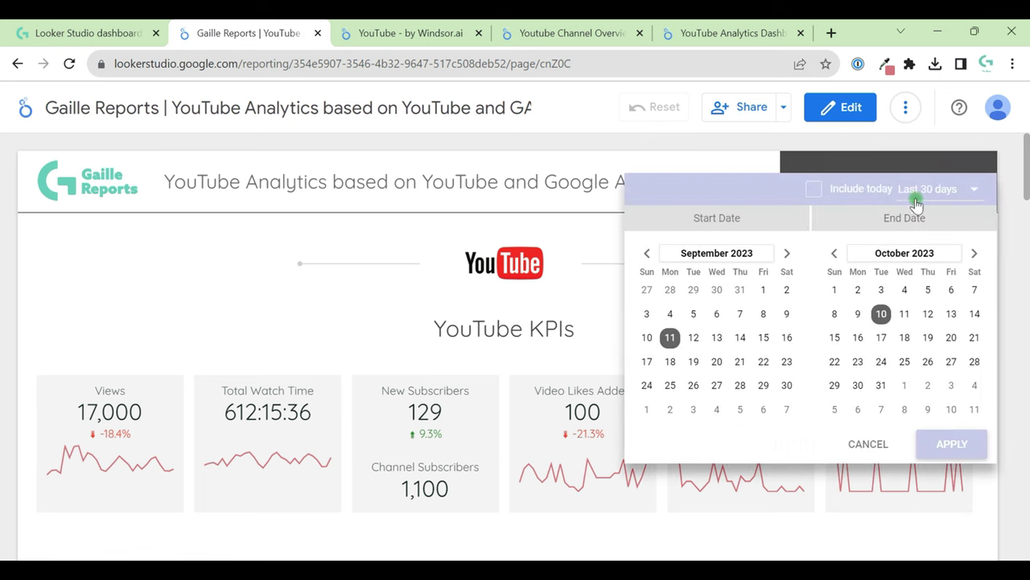
{"action": "left_click", "coordinate": [358, 251]}
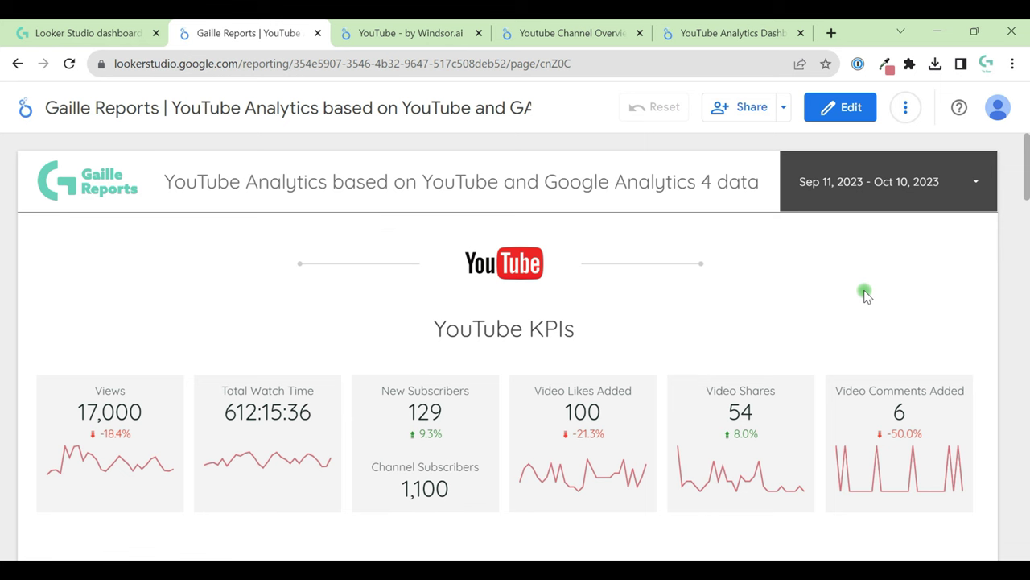
{"action": "scroll", "coordinate": [865, 295], "scroll_direction": "down", "scroll_amount": 1}
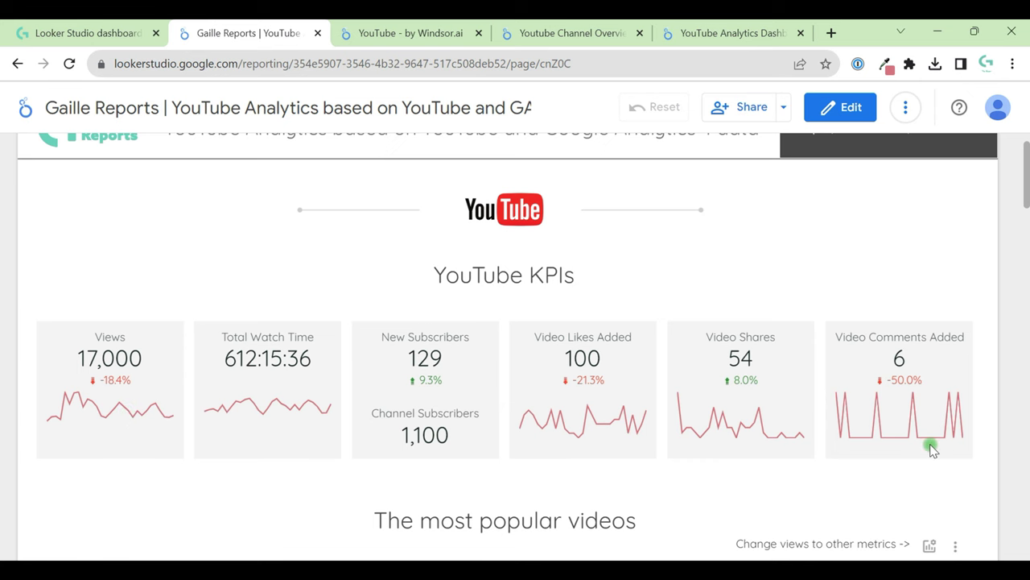
Step: Switch The most popular videos chart's metric from Views to Video Shares
{"action": "scroll", "coordinate": [932, 447], "scroll_direction": "down", "scroll_amount": 4}
{"action": "scroll", "coordinate": [950, 306], "scroll_direction": "up", "scroll_amount": 3}
{"action": "scroll", "coordinate": [644, 346], "scroll_direction": "down", "scroll_amount": 4}
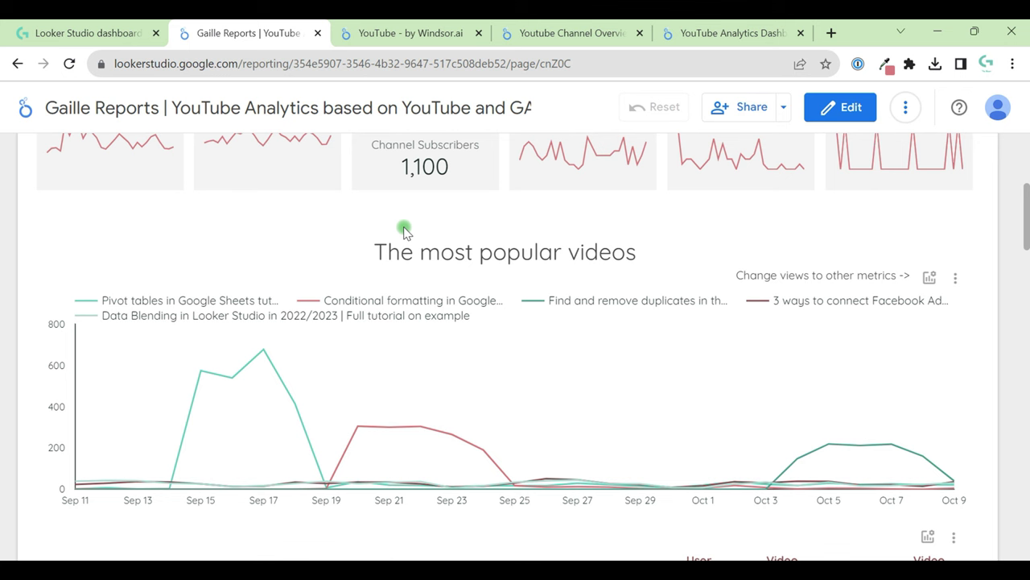
{"action": "left_click", "coordinate": [934, 277]}
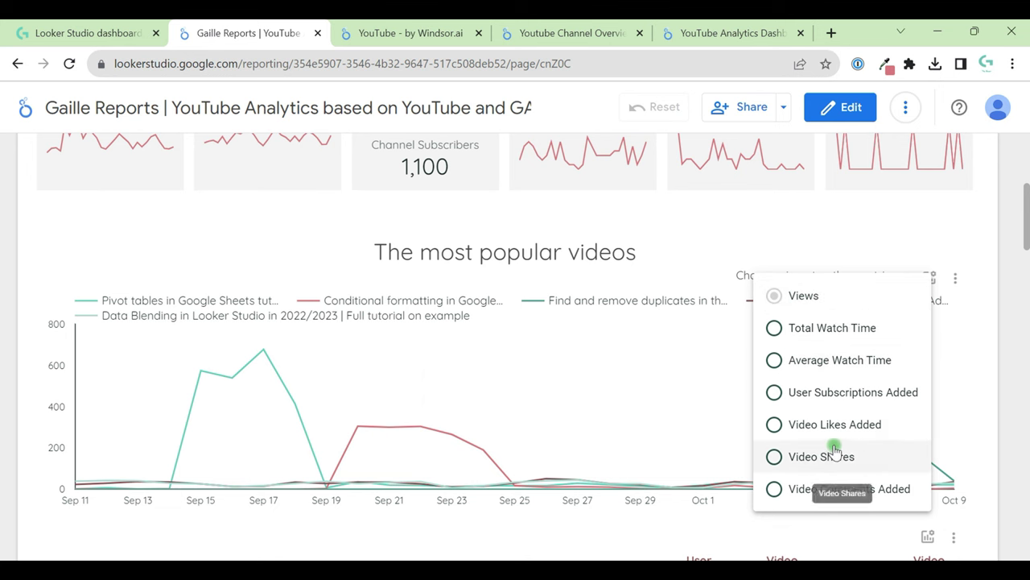
{"action": "left_click", "coordinate": [771, 458]}
{"action": "left_click", "coordinate": [644, 271]}
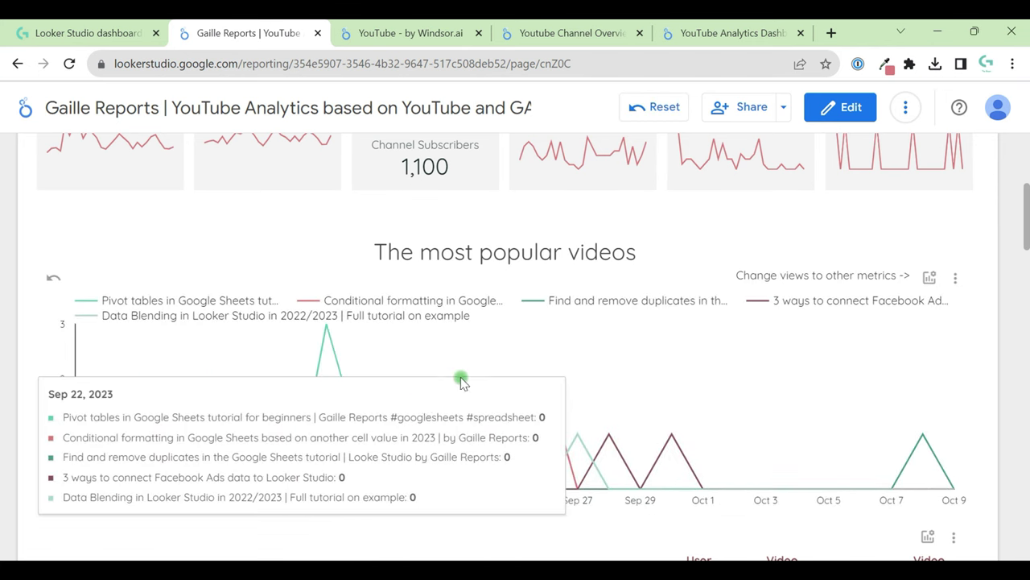
{"action": "left_click", "coordinate": [936, 278]}
{"action": "left_click", "coordinate": [886, 240]}
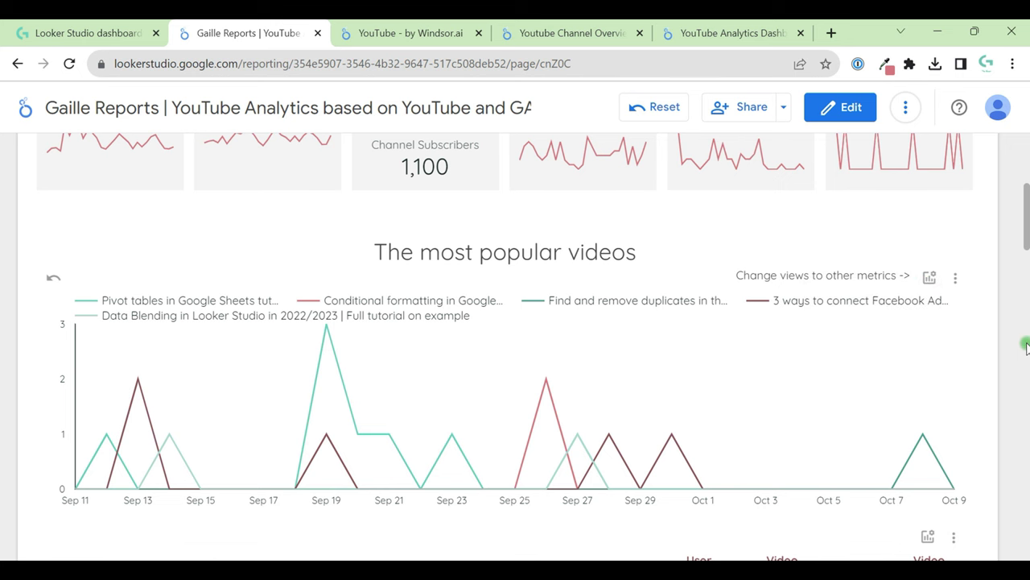
{"action": "scroll", "coordinate": [1026, 346], "scroll_direction": "down", "scroll_amount": 1}
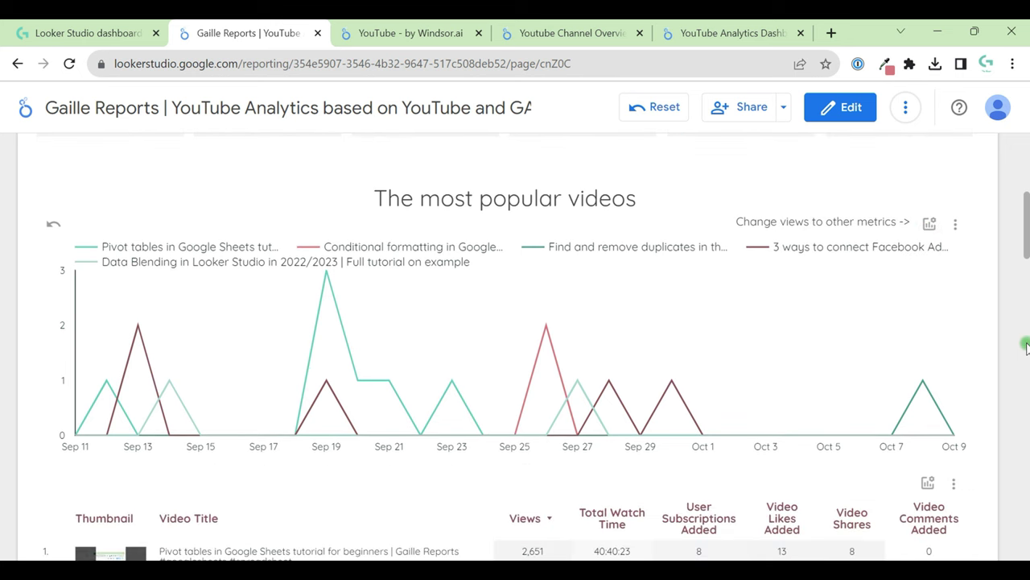
{"action": "scroll", "coordinate": [1026, 347], "scroll_direction": "down", "scroll_amount": 3}
{"action": "scroll", "coordinate": [1025, 346], "scroll_direction": "down", "scroll_amount": 2}
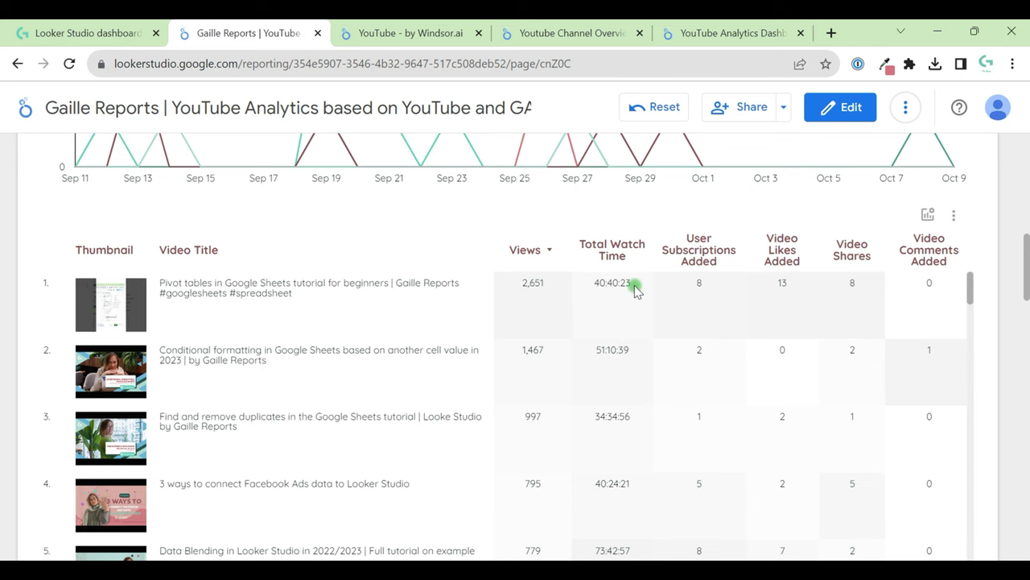
{"action": "scroll", "coordinate": [1025, 288], "scroll_direction": "up", "scroll_amount": 5}
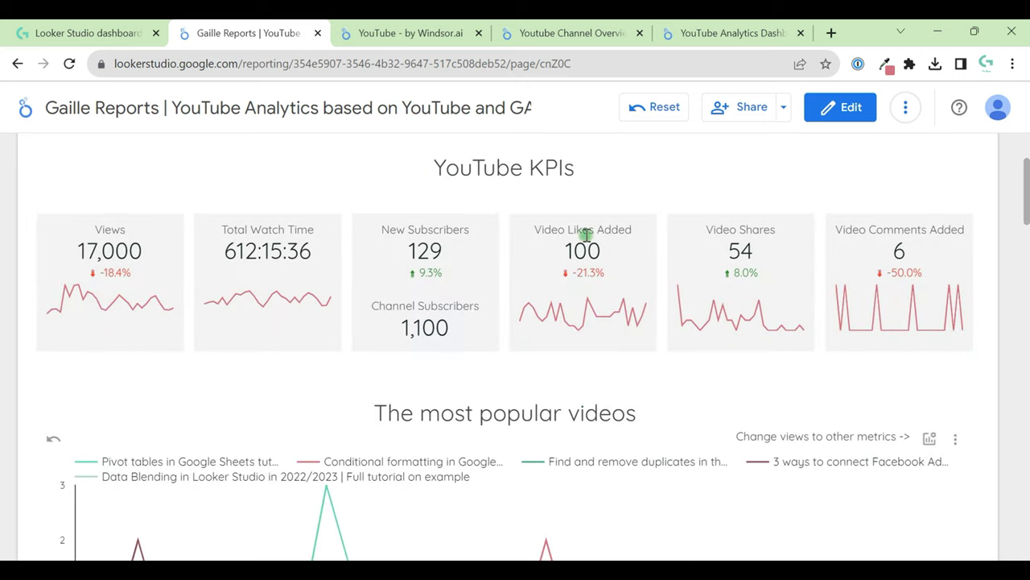
{"action": "scroll", "coordinate": [1022, 337], "scroll_direction": "down", "scroll_amount": 5}
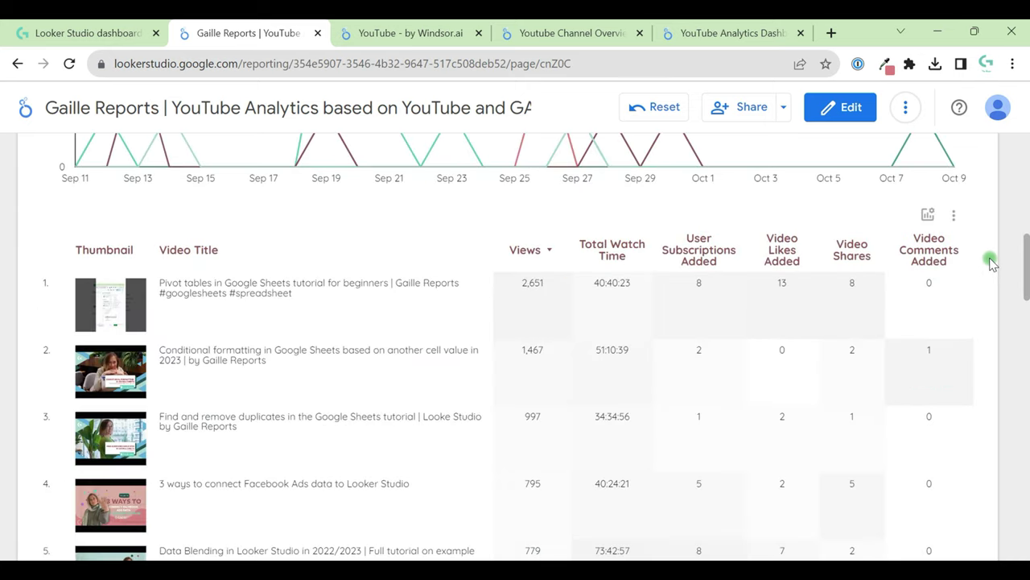
{"action": "left_click", "coordinate": [926, 214]}
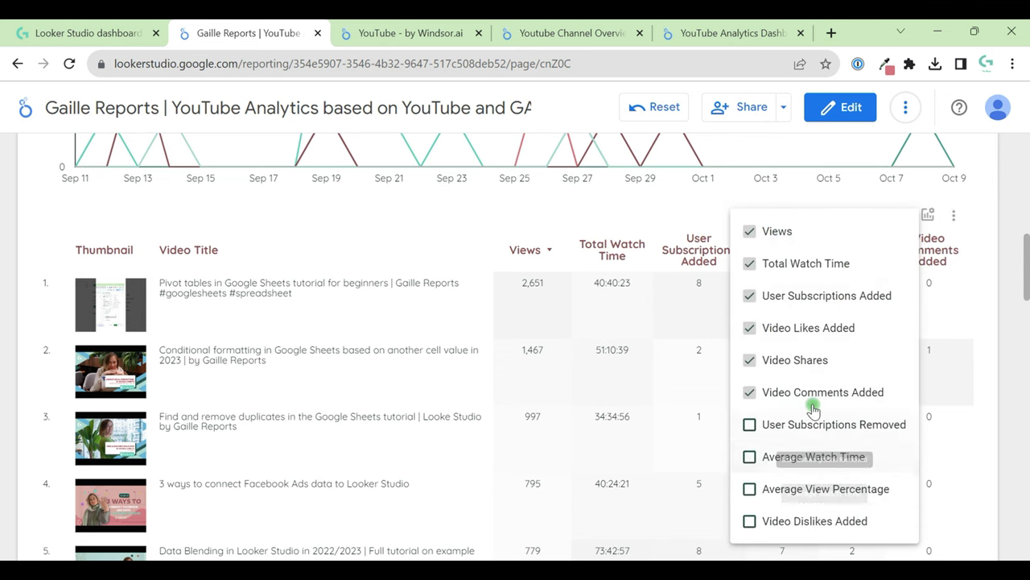
{"action": "left_click", "coordinate": [984, 286]}
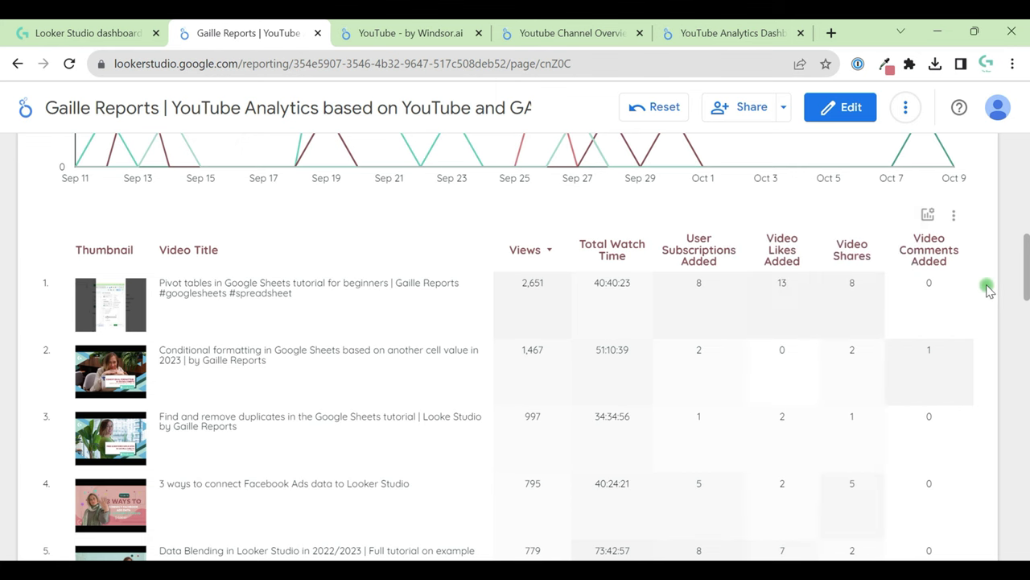
{"action": "scroll", "coordinate": [993, 295], "scroll_direction": "down", "scroll_amount": 1}
{"action": "scroll", "coordinate": [997, 299], "scroll_direction": "down", "scroll_amount": 1}
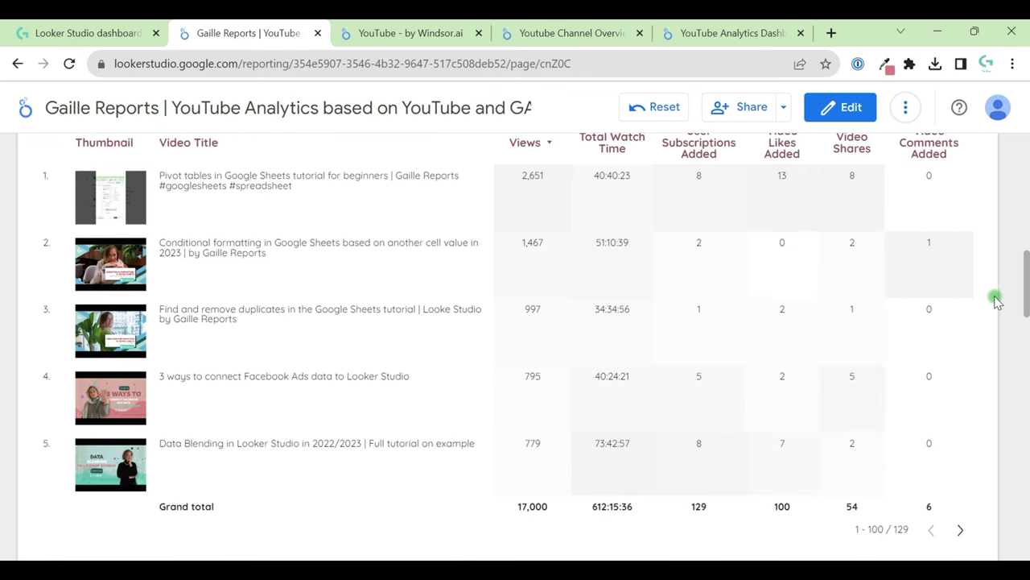
{"action": "scroll", "coordinate": [997, 299], "scroll_direction": "down", "scroll_amount": 2}
{"action": "scroll", "coordinate": [997, 304], "scroll_direction": "down", "scroll_amount": 1}
{"action": "scroll", "coordinate": [997, 304], "scroll_direction": "down", "scroll_amount": 1}
Step: Check the monthly videos table's optional metrics, leaving them unchanged
{"action": "scroll", "coordinate": [996, 304], "scroll_direction": "down", "scroll_amount": 1}
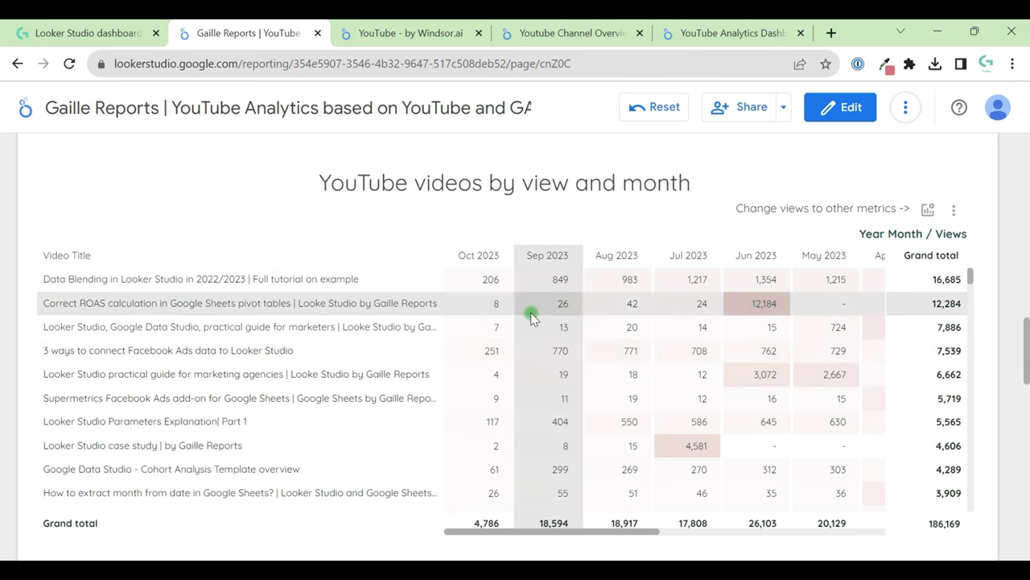
{"action": "mouse_move", "coordinate": [948, 279]}
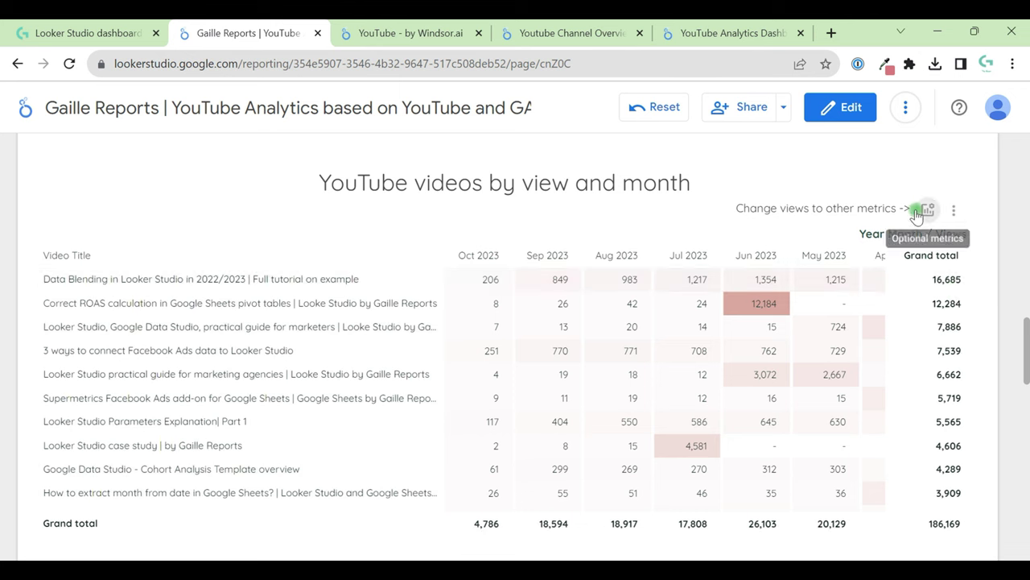
{"action": "left_click", "coordinate": [928, 209]}
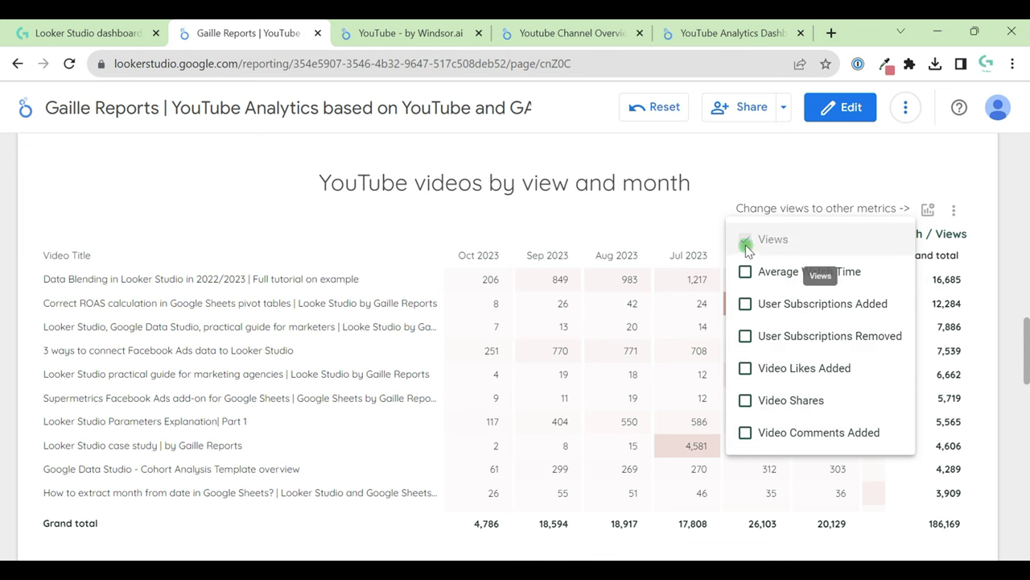
{"action": "left_click", "coordinate": [555, 214]}
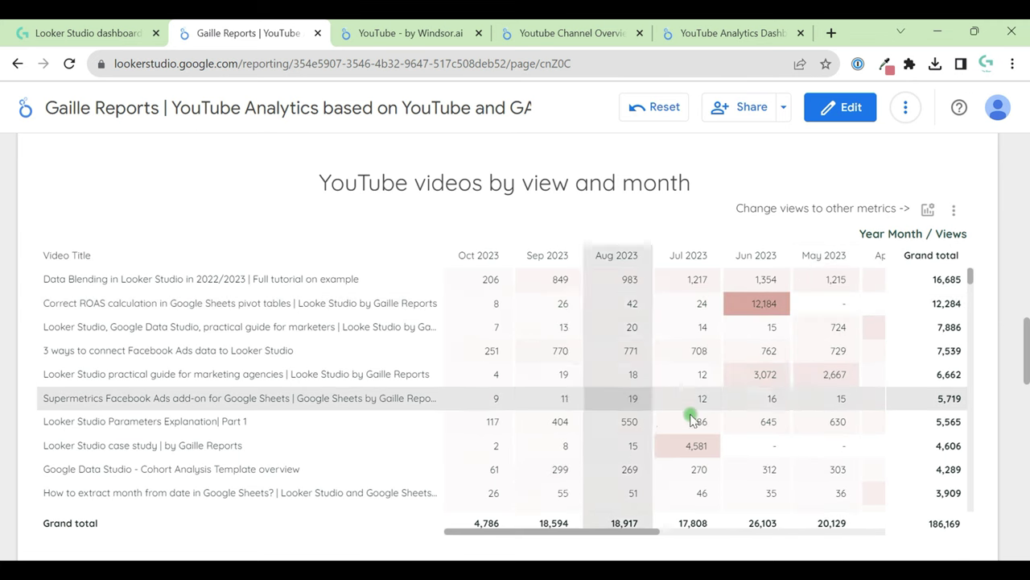
Step: Scroll the videos-by-month table down and across older months, then back to Oct 2023
{"action": "scroll", "coordinate": [748, 391], "scroll_direction": "down", "scroll_amount": 3}
{"action": "scroll", "coordinate": [748, 393], "scroll_direction": "down", "scroll_amount": 3}
{"action": "scroll", "coordinate": [709, 451], "scroll_direction": "down", "scroll_amount": 1}
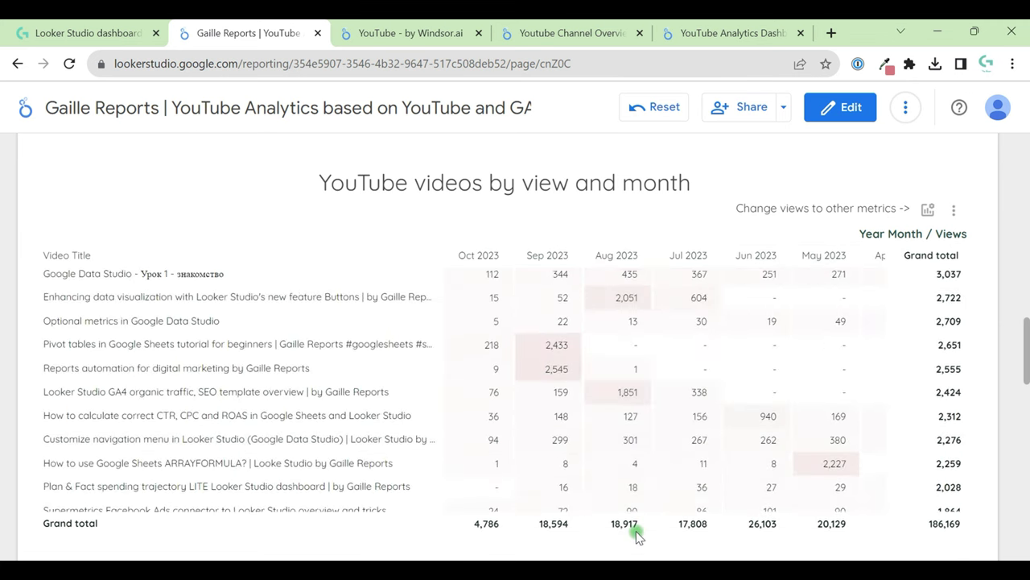
{"action": "mouse_move", "coordinate": [632, 530]}
{"action": "left_mouse_down"}
{"action": "mouse_move", "coordinate": [856, 527]}
{"action": "mouse_move", "coordinate": [414, 488]}
{"action": "left_mouse_up"}
{"action": "scroll", "coordinate": [636, 338], "scroll_direction": "up", "scroll_amount": 5}
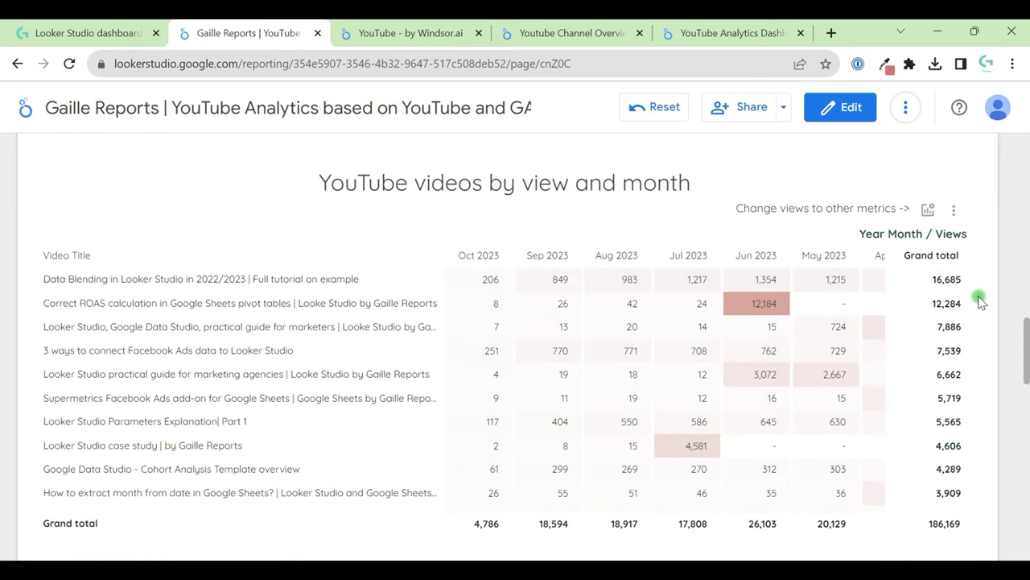
{"action": "scroll", "coordinate": [993, 322], "scroll_direction": "down", "scroll_amount": 2}
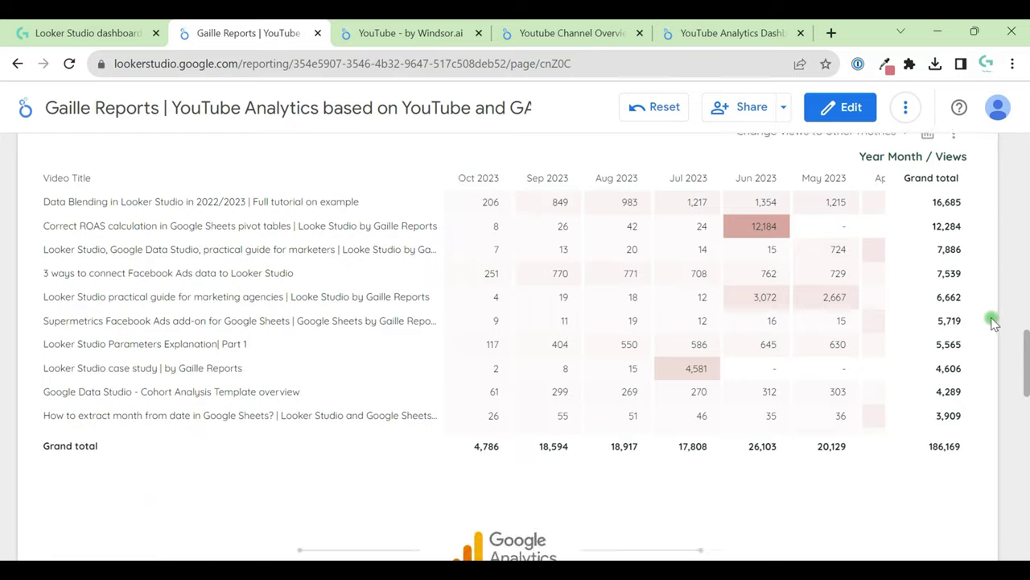
{"action": "scroll", "coordinate": [992, 324], "scroll_direction": "down", "scroll_amount": 2}
{"action": "scroll", "coordinate": [993, 324], "scroll_direction": "down", "scroll_amount": 1}
{"action": "scroll", "coordinate": [821, 304], "scroll_direction": "up", "scroll_amount": 4}
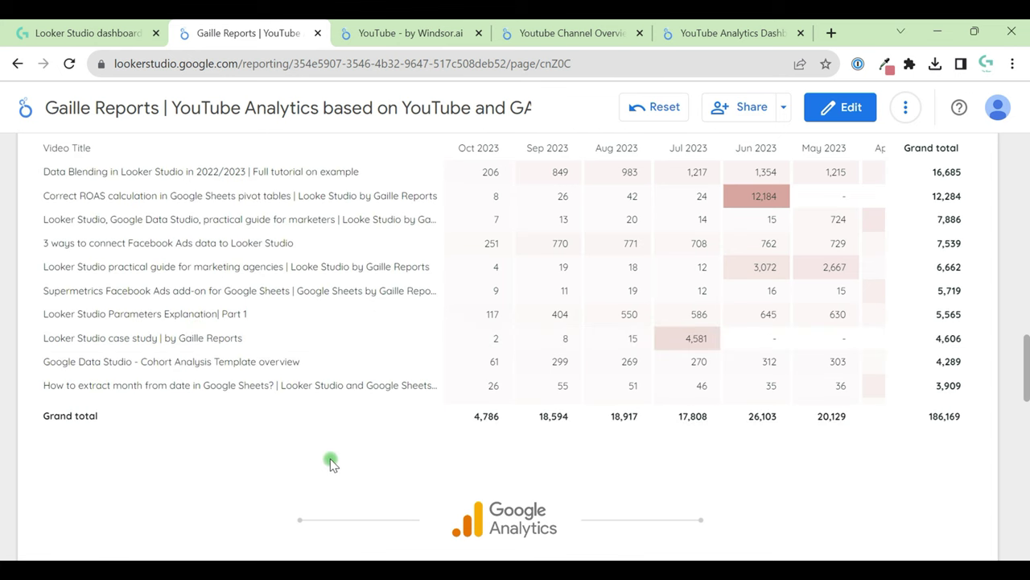
Step: Scroll past the Popular landing pages table to the YouTube users' website actions table (1,658 events)
{"action": "scroll", "coordinate": [328, 471], "scroll_direction": "down", "scroll_amount": 2}
{"action": "scroll", "coordinate": [328, 471], "scroll_direction": "down", "scroll_amount": 2}
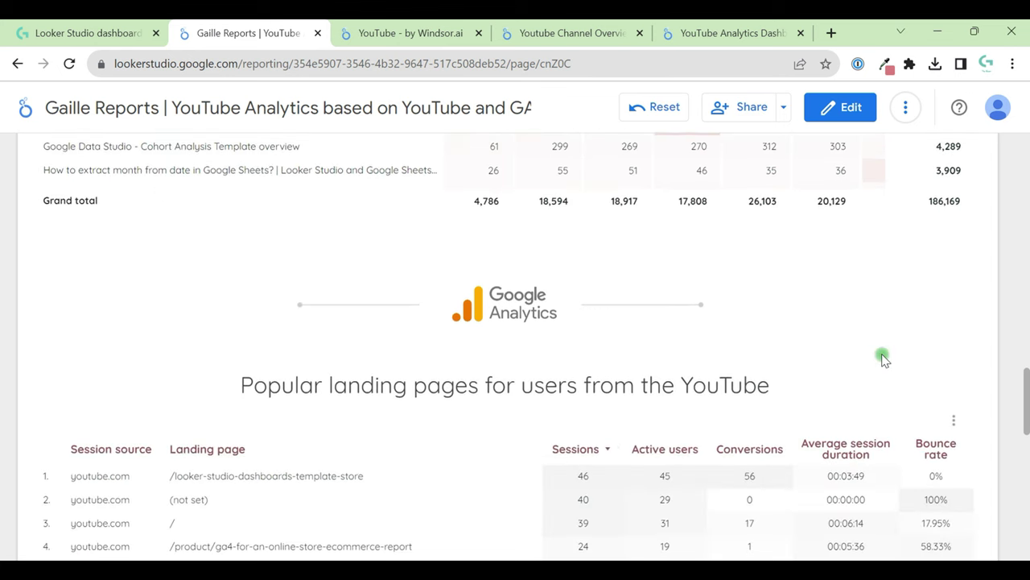
{"action": "scroll", "coordinate": [881, 356], "scroll_direction": "down", "scroll_amount": 2}
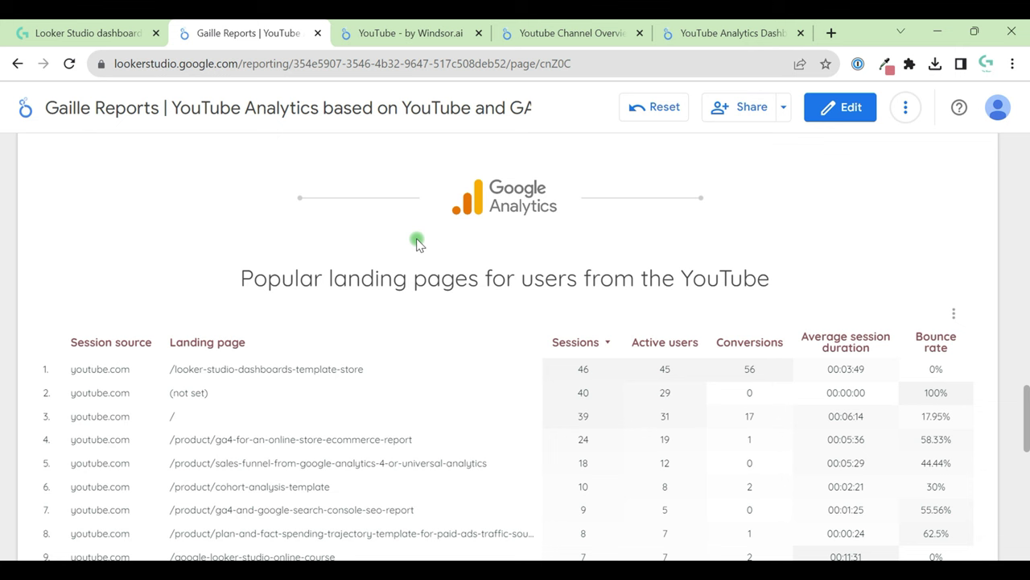
{"action": "scroll", "coordinate": [186, 228], "scroll_direction": "down", "scroll_amount": 1}
{"action": "mouse_move", "coordinate": [244, 229]}
{"action": "left_mouse_down"}
{"action": "mouse_move", "coordinate": [657, 235]}
{"action": "mouse_move", "coordinate": [805, 225]}
{"action": "left_mouse_up"}
{"action": "left_click", "coordinate": [829, 217]}
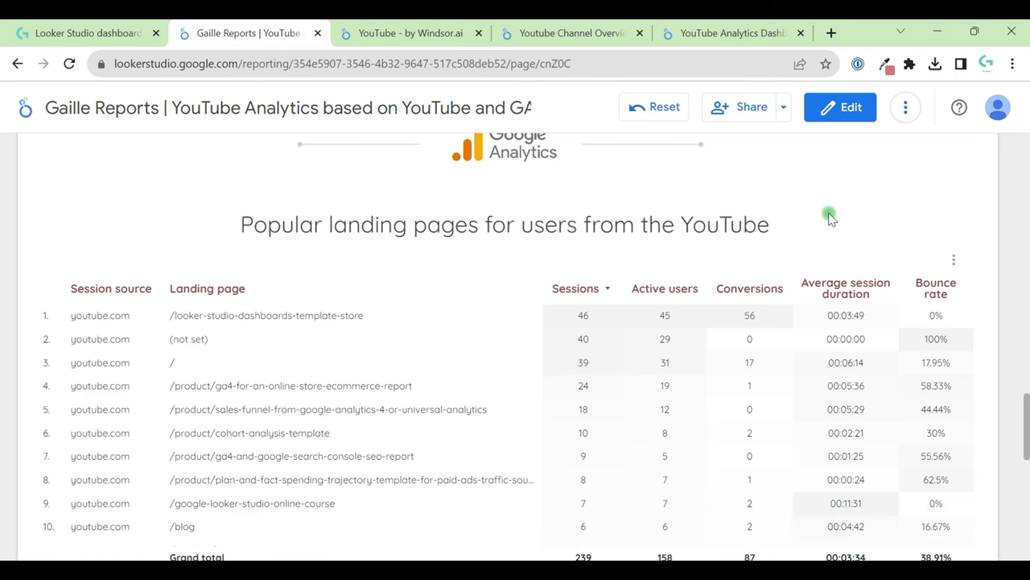
{"action": "scroll", "coordinate": [830, 217], "scroll_direction": "down", "scroll_amount": 1}
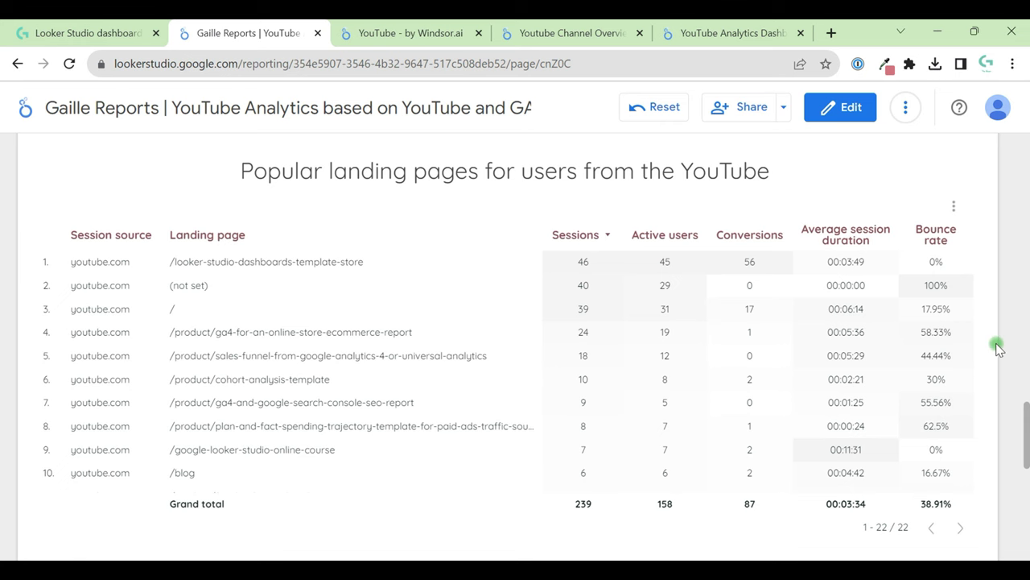
{"action": "scroll", "coordinate": [997, 346], "scroll_direction": "down", "scroll_amount": 4}
Step: Check the 'Is conversion event?' filter options without changing them, then scroll to the report footer
{"action": "scroll", "coordinate": [997, 346], "scroll_direction": "down", "scroll_amount": 1}
{"action": "scroll", "coordinate": [997, 346], "scroll_direction": "down", "scroll_amount": 1}
{"action": "scroll", "coordinate": [997, 346], "scroll_direction": "down", "scroll_amount": 1}
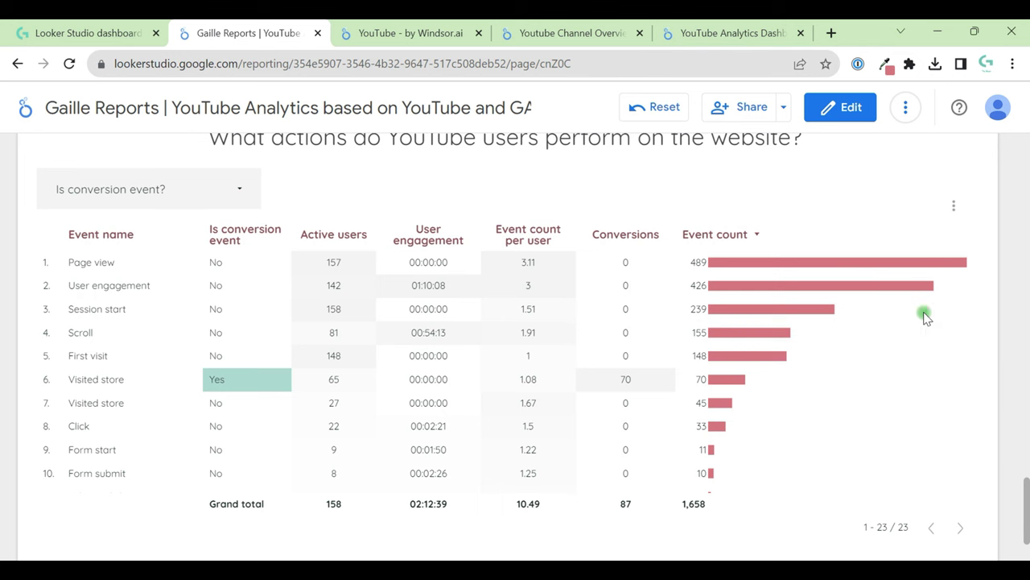
{"action": "left_click", "coordinate": [184, 188]}
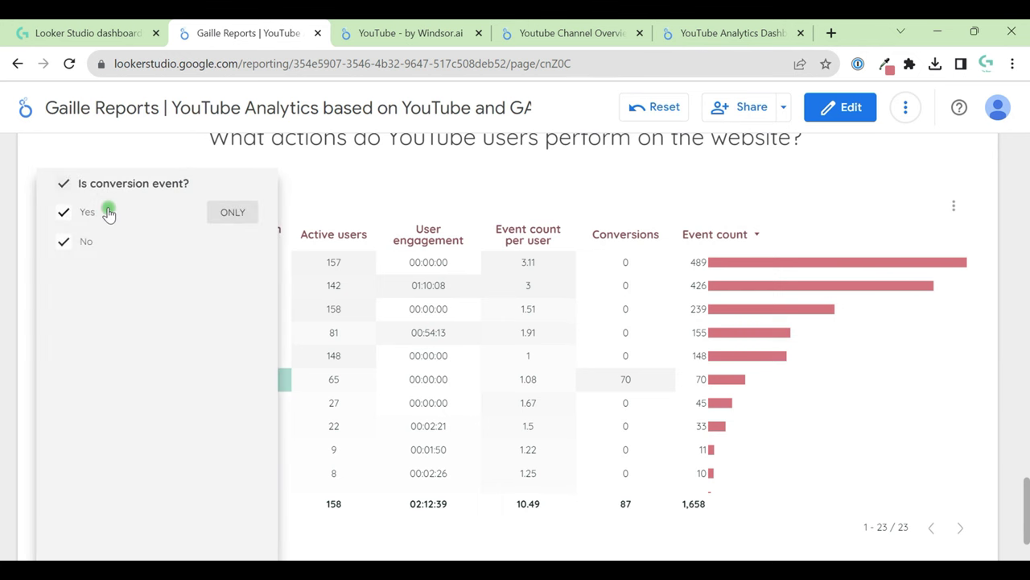
{"action": "left_click", "coordinate": [308, 183]}
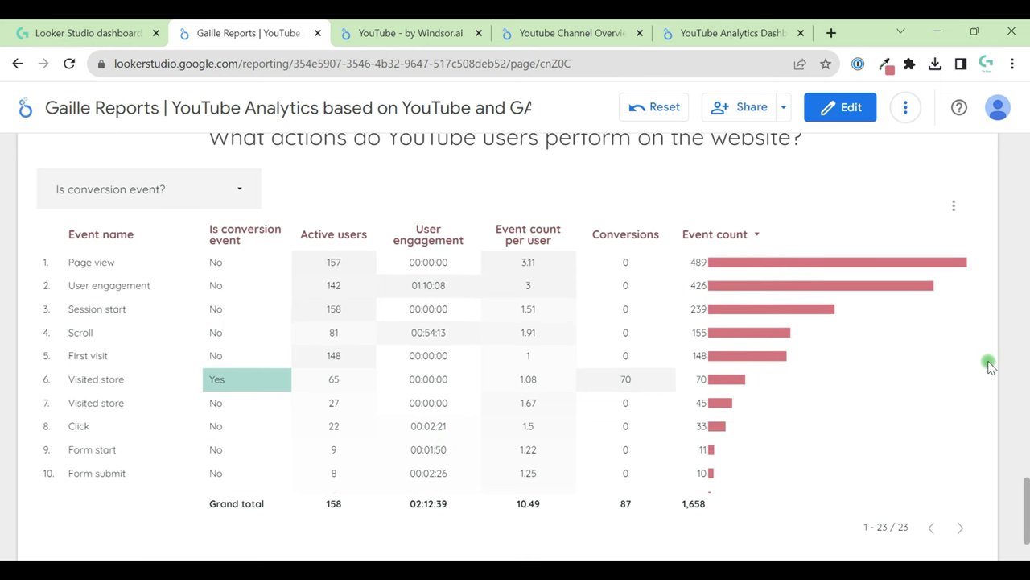
{"action": "scroll", "coordinate": [989, 367], "scroll_direction": "down", "scroll_amount": 2}
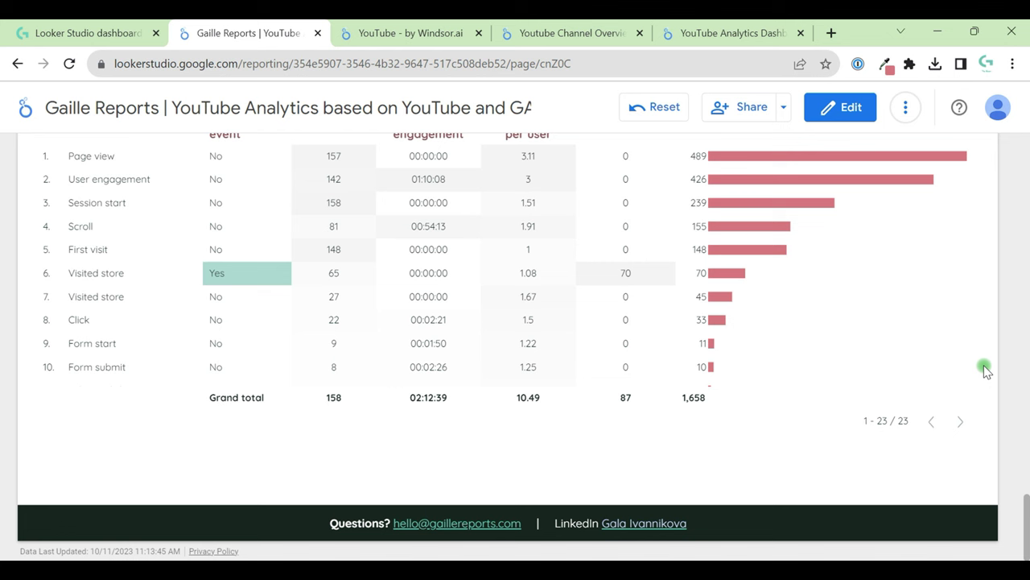
Step: Scroll back up to the report header and YouTube KPIs for Sep 11 – Oct 10, 2023
{"action": "scroll", "coordinate": [985, 370], "scroll_direction": "up", "scroll_amount": 5}
{"action": "scroll", "coordinate": [986, 370], "scroll_direction": "up", "scroll_amount": 5}
{"action": "scroll", "coordinate": [985, 369], "scroll_direction": "up", "scroll_amount": 5}
{"action": "scroll", "coordinate": [985, 370], "scroll_direction": "up", "scroll_amount": 5}
{"action": "scroll", "coordinate": [986, 370], "scroll_direction": "up", "scroll_amount": 5}
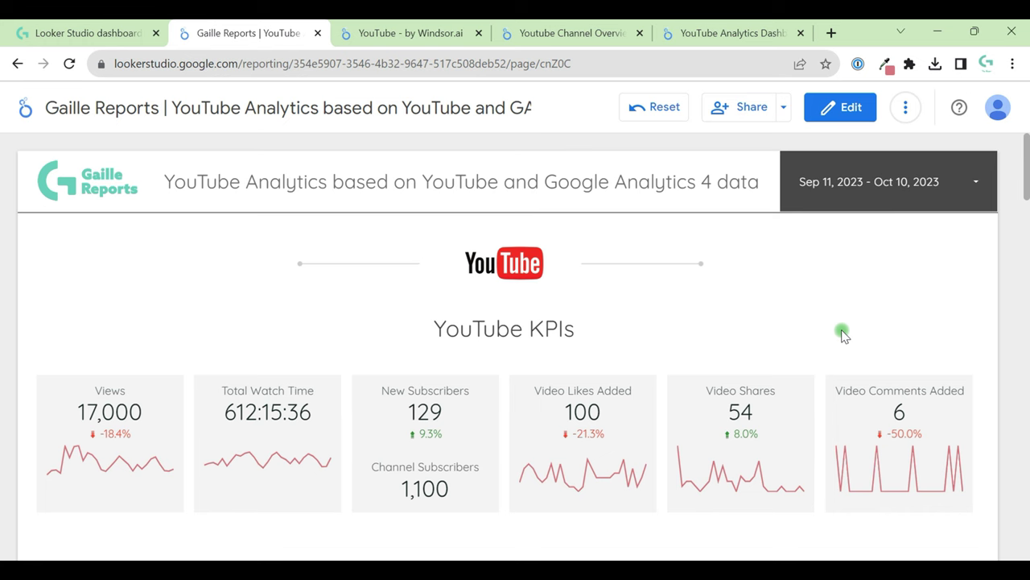
Step: Switch the report to edit mode and review its two data sources under Manage added data sources
{"action": "left_click", "coordinate": [840, 112]}
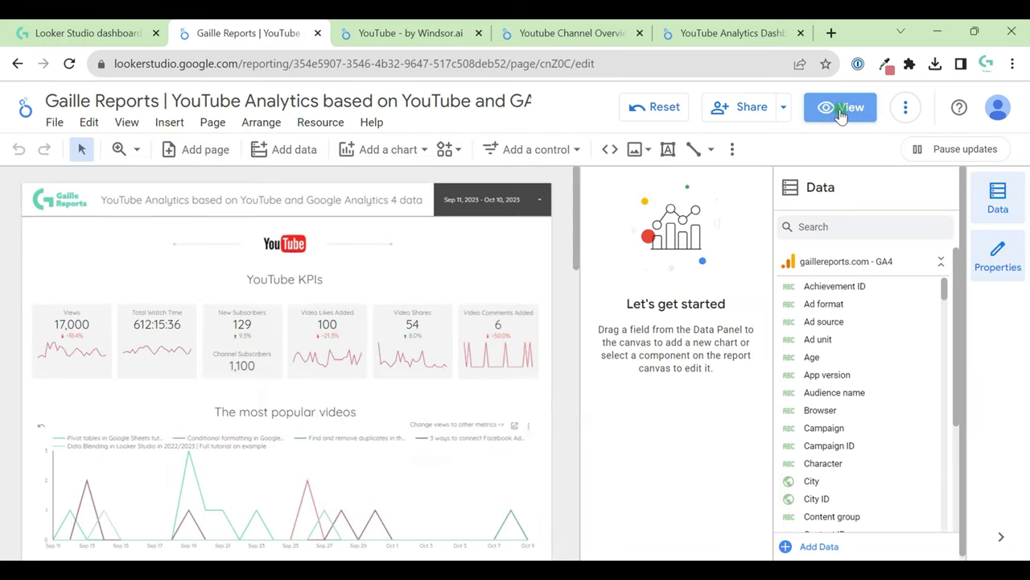
{"action": "left_click", "coordinate": [330, 122]}
{"action": "left_click", "coordinate": [402, 156]}
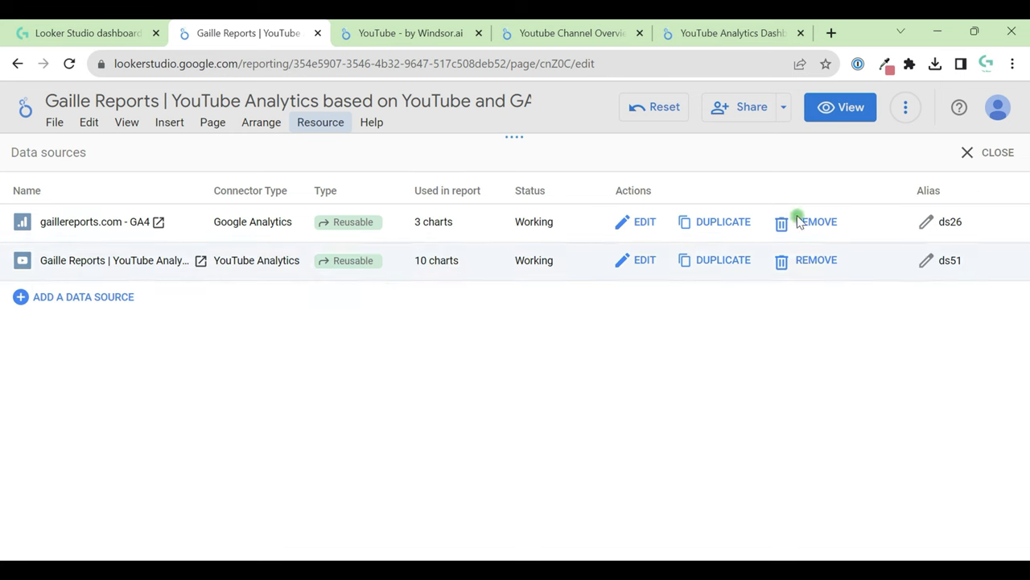
{"action": "left_click", "coordinate": [986, 152]}
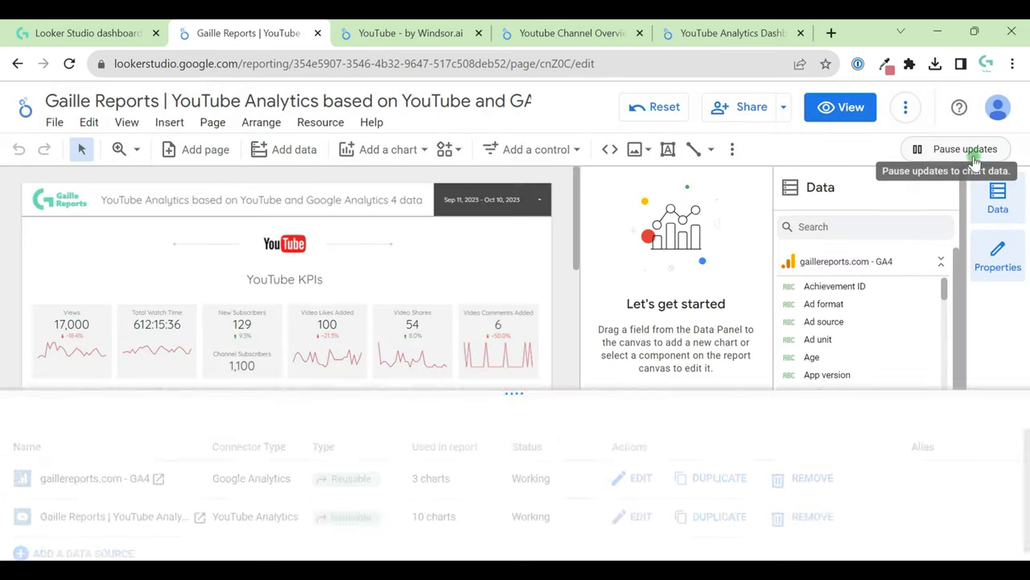
{"action": "left_click", "coordinate": [316, 124]}
{"action": "left_click", "coordinate": [338, 151]}
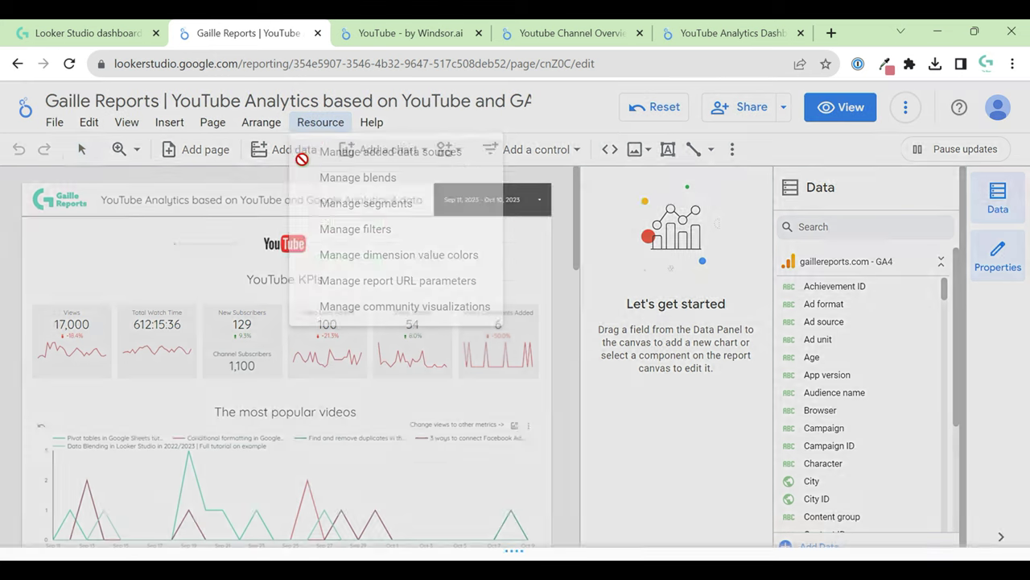
Step: Search the data connectors for 'youtube' and browse the Partner Connector results
{"action": "left_click", "coordinate": [88, 302]}
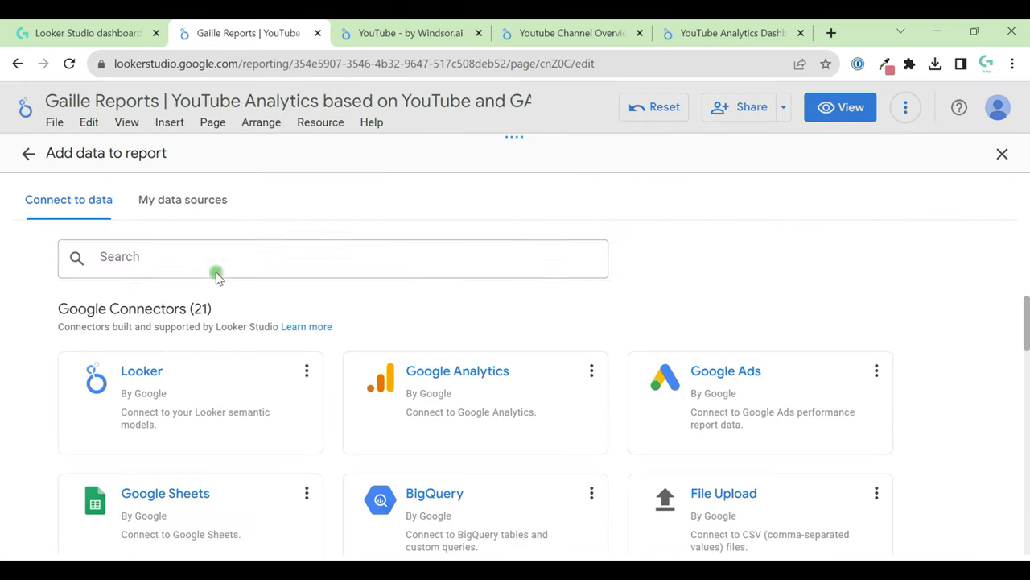
{"action": "left_click", "coordinate": [271, 265]}
{"action": "type", "text": "youtbe"}
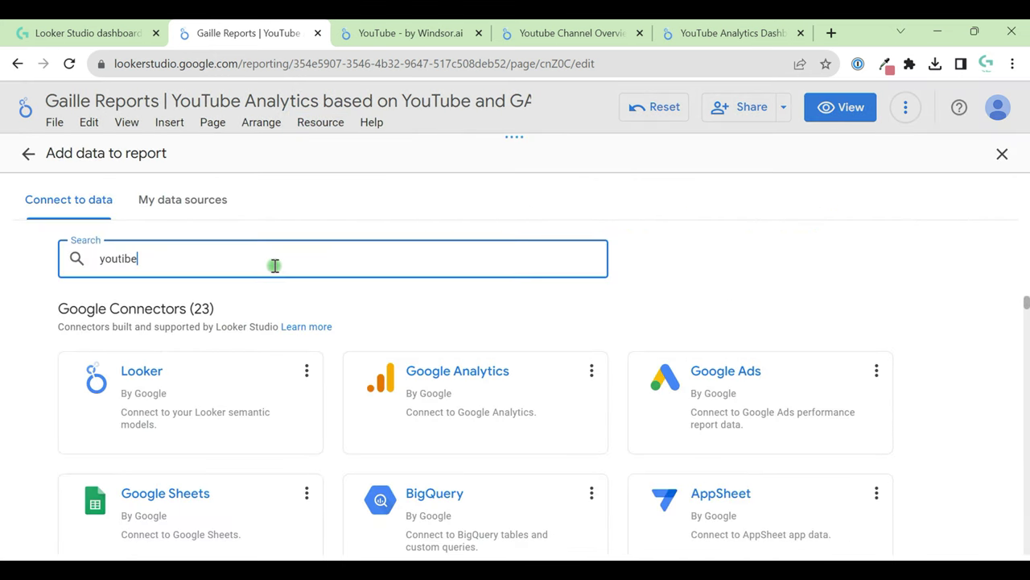
{"action": "key", "text": "BackSpace"}
{"action": "key", "text": "BackSpace"}
{"action": "type", "text": "ube"}
{"action": "scroll", "coordinate": [713, 393], "scroll_direction": "down", "scroll_amount": 2}
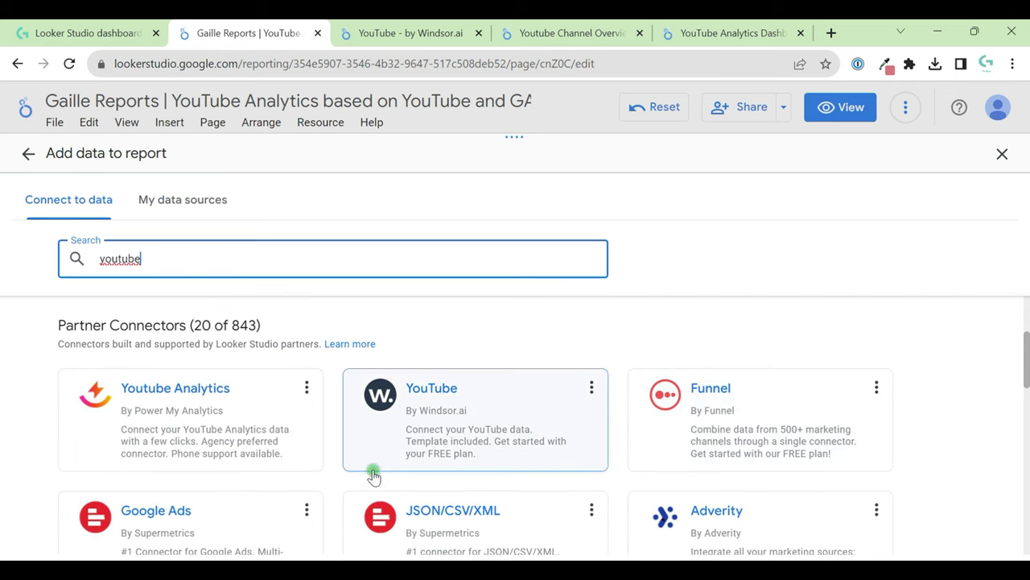
{"action": "scroll", "coordinate": [441, 453], "scroll_direction": "down", "scroll_amount": 2}
{"action": "scroll", "coordinate": [443, 455], "scroll_direction": "down", "scroll_amount": 2}
{"action": "scroll", "coordinate": [444, 454], "scroll_direction": "down", "scroll_amount": 3}
{"action": "scroll", "coordinate": [738, 497], "scroll_direction": "down", "scroll_amount": 2}
{"action": "scroll", "coordinate": [737, 502], "scroll_direction": "down", "scroll_amount": 3}
{"action": "scroll", "coordinate": [713, 438], "scroll_direction": "up", "scroll_amount": 5}
{"action": "scroll", "coordinate": [713, 437], "scroll_direction": "up", "scroll_amount": 3}
{"action": "scroll", "coordinate": [713, 437], "scroll_direction": "up", "scroll_amount": 1}
{"action": "scroll", "coordinate": [713, 437], "scroll_direction": "up", "scroll_amount": 2}
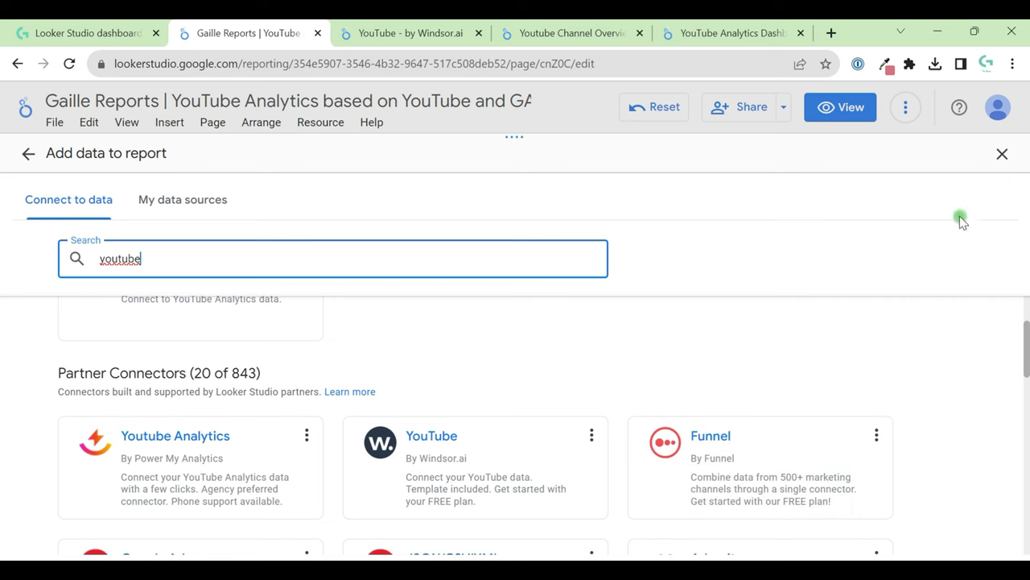
Step: Close the add-data panel without adding a source, widen the canvas, and return to view mode
{"action": "left_click", "coordinate": [1003, 153]}
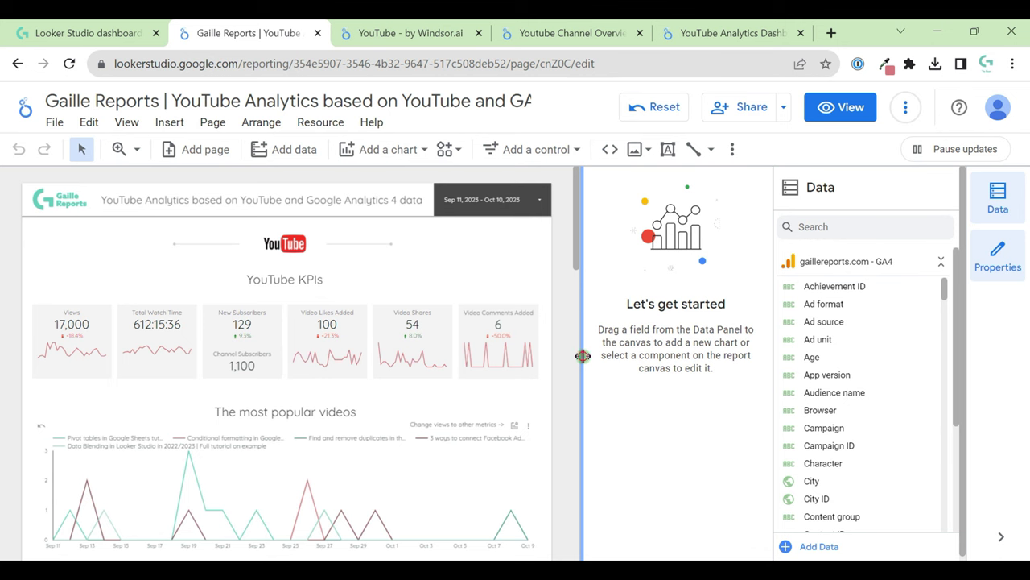
{"action": "left_click_drag", "start_coordinate": [583, 355], "coordinate": [703, 354]}
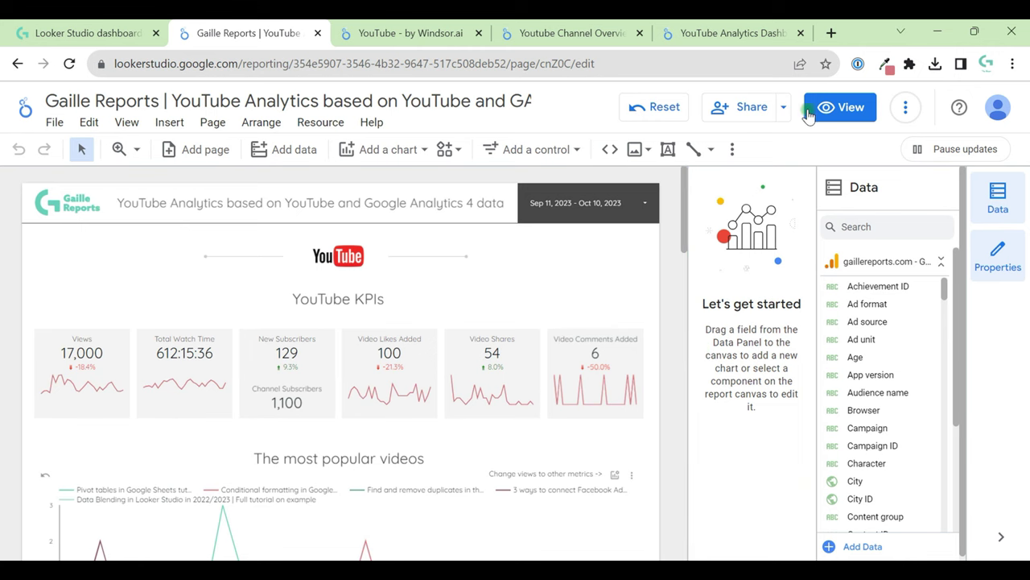
{"action": "left_click", "coordinate": [817, 112]}
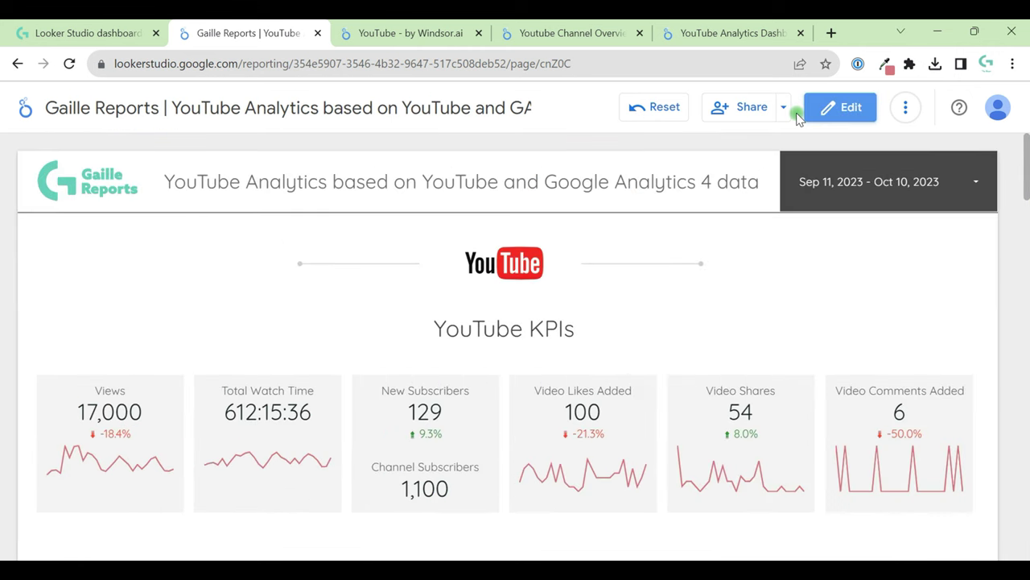
Step: Switch to the 'YouTube - by Windsor.ai' report and view its Top Videos and Top Channels tables
{"action": "left_click", "coordinate": [376, 33]}
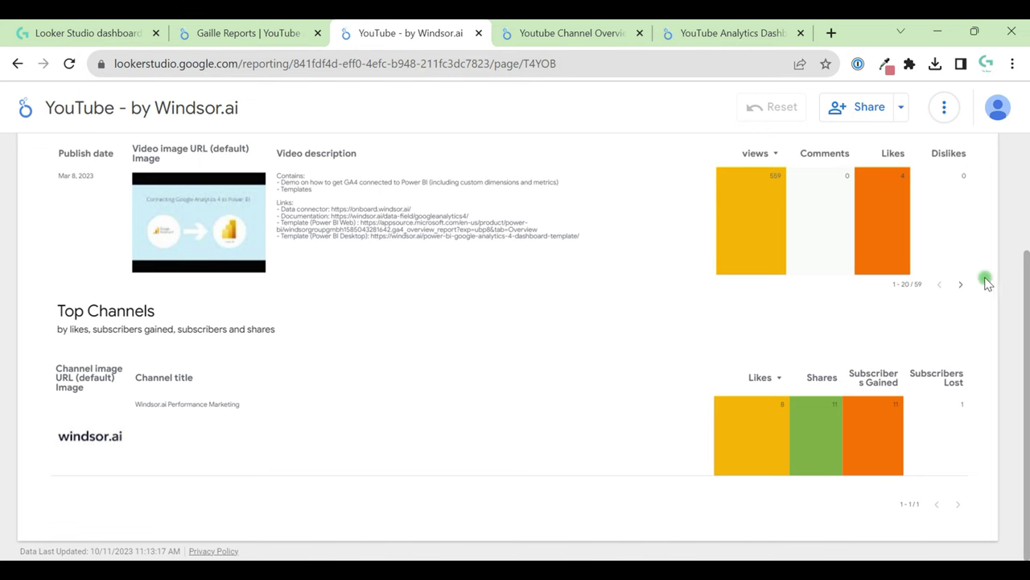
{"action": "scroll", "coordinate": [962, 297], "scroll_direction": "up", "scroll_amount": 2}
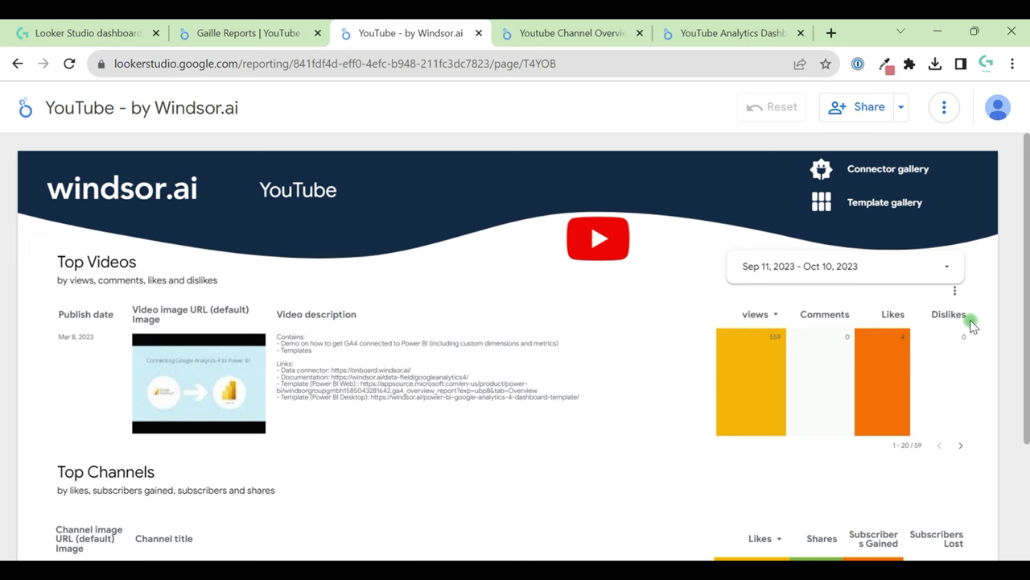
{"action": "scroll", "coordinate": [995, 321], "scroll_direction": "down", "scroll_amount": 2}
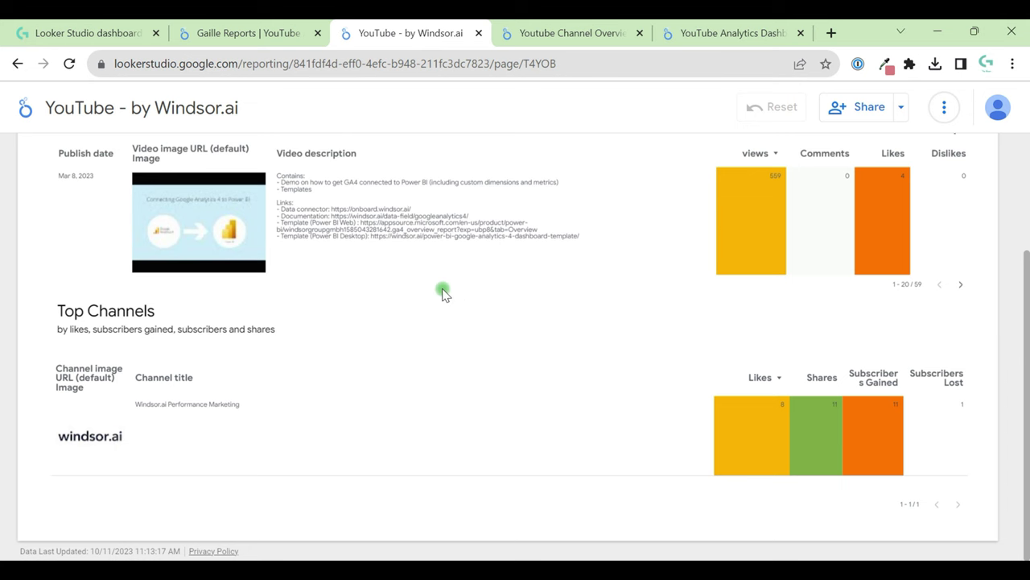
{"action": "scroll", "coordinate": [443, 293], "scroll_direction": "up", "scroll_amount": 2}
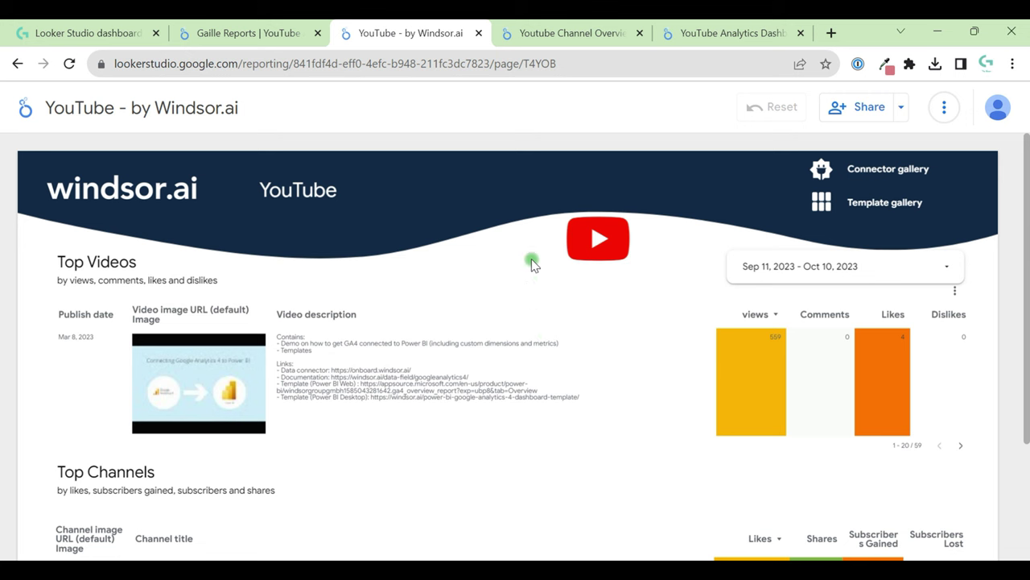
Step: Open the Supermetrics 'Youtube Channel Overview' report zoomed out and check its Video/channel name filter
{"action": "left_click", "coordinate": [537, 29]}
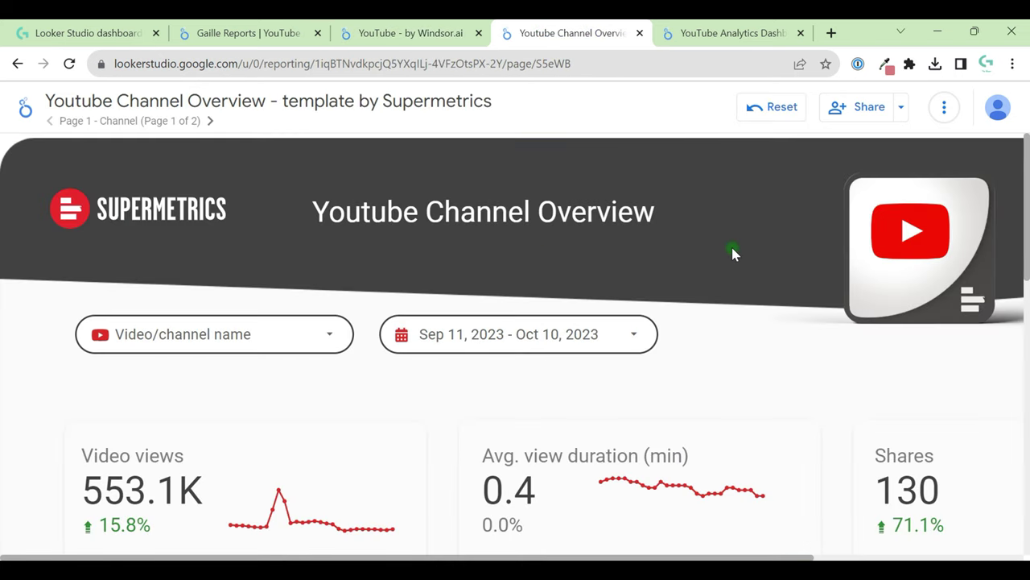
{"action": "key", "text": "ctrl+minus"}
{"action": "key", "text": "ctrl+minus"}
{"action": "key", "text": "ctrl+minus"}
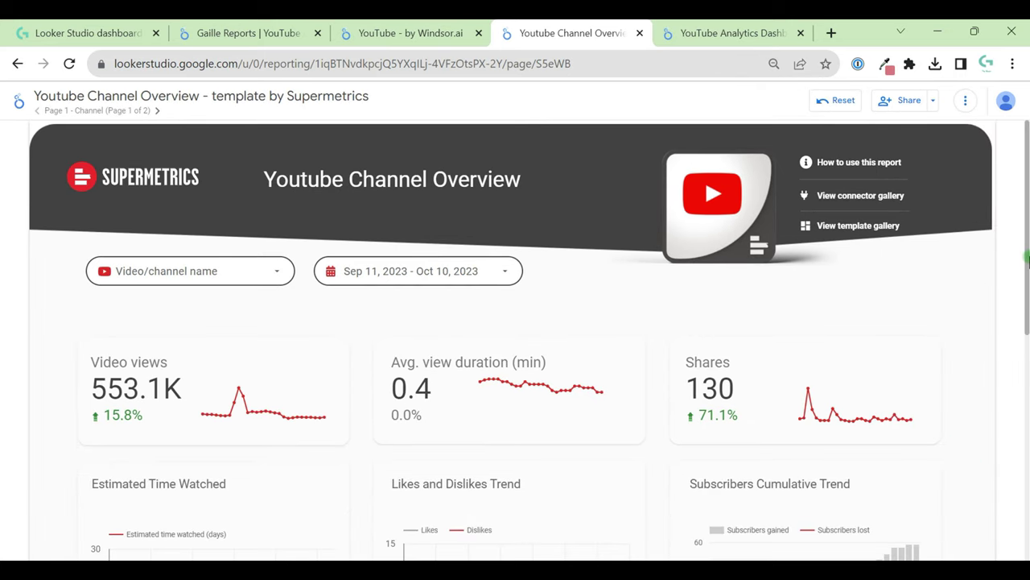
{"action": "left_click", "coordinate": [258, 272]}
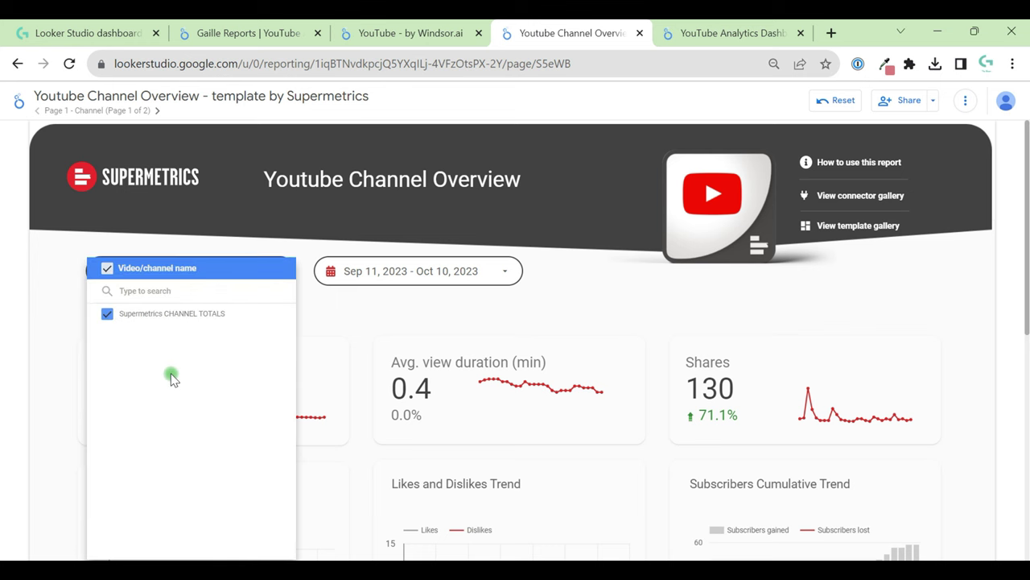
{"action": "left_click", "coordinate": [217, 203]}
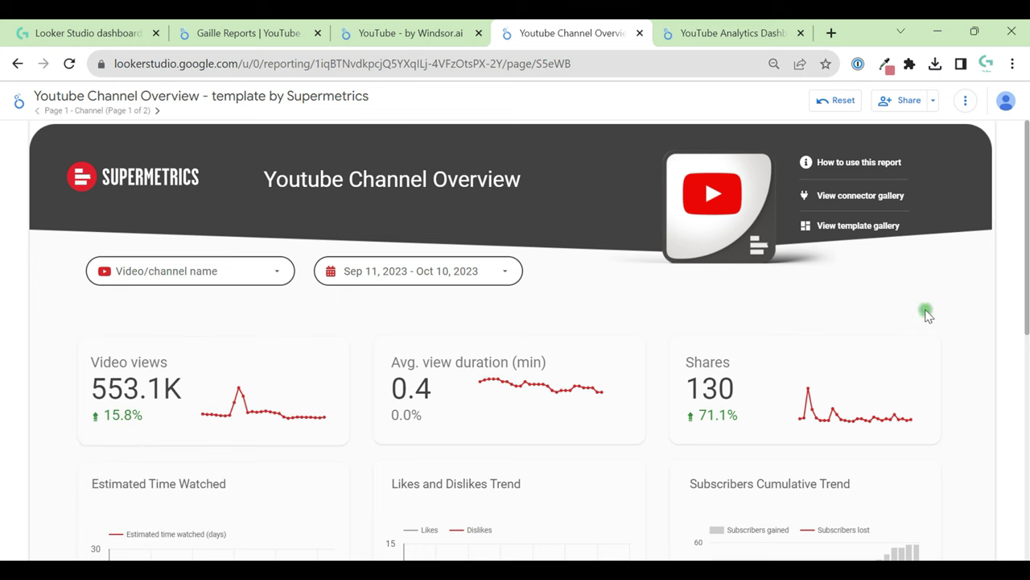
Step: Scroll through the report's scorecards and charts (553.1K video views, 130 shares)
{"action": "scroll", "coordinate": [926, 313], "scroll_direction": "down", "scroll_amount": 2}
{"action": "scroll", "coordinate": [926, 314], "scroll_direction": "down", "scroll_amount": 1}
{"action": "scroll", "coordinate": [925, 314], "scroll_direction": "down", "scroll_amount": 1}
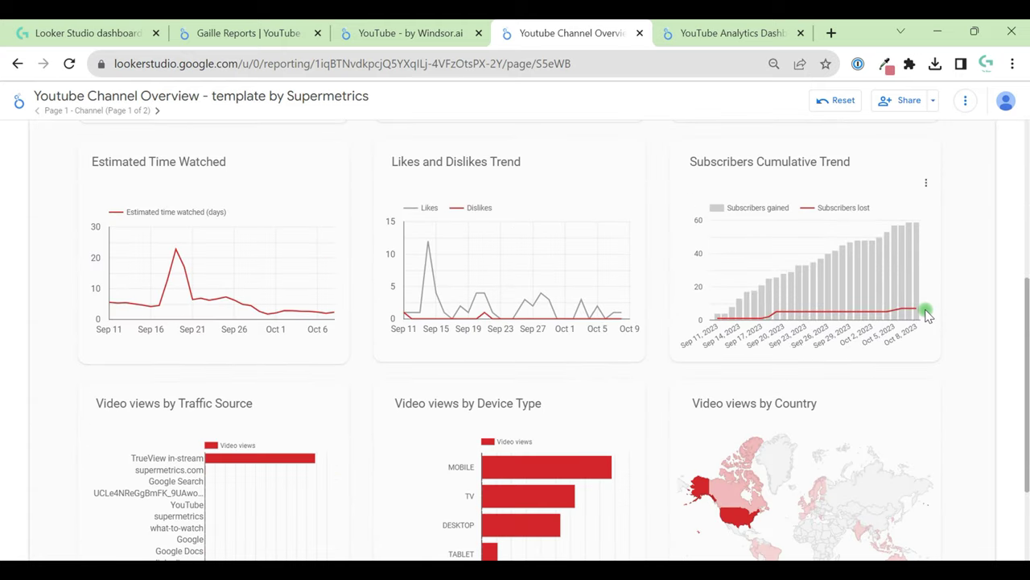
{"action": "scroll", "coordinate": [926, 314], "scroll_direction": "down", "scroll_amount": 2}
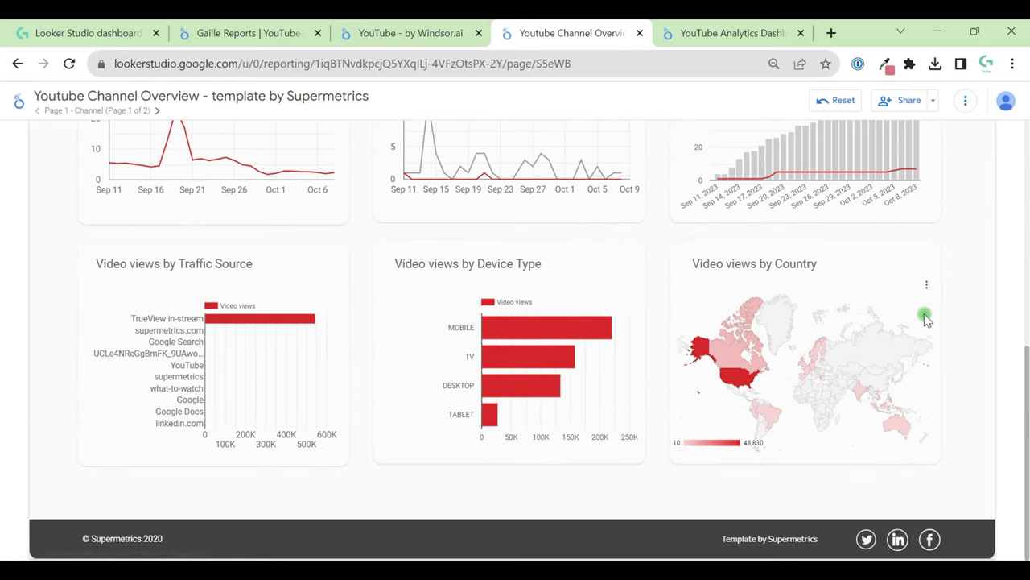
{"action": "scroll", "coordinate": [958, 330], "scroll_direction": "up", "scroll_amount": 6}
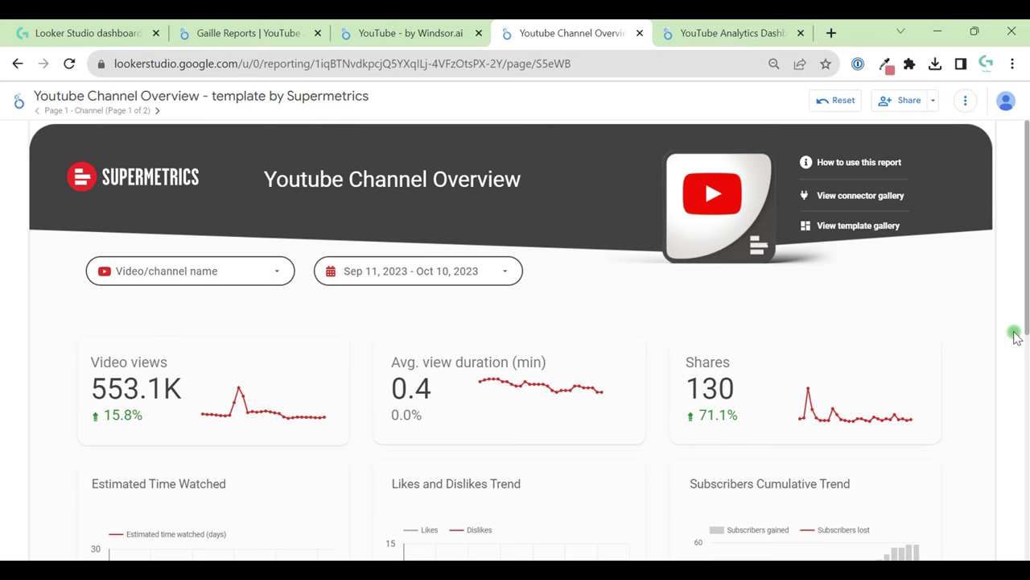
{"action": "scroll", "coordinate": [1016, 337], "scroll_direction": "down", "scroll_amount": 5}
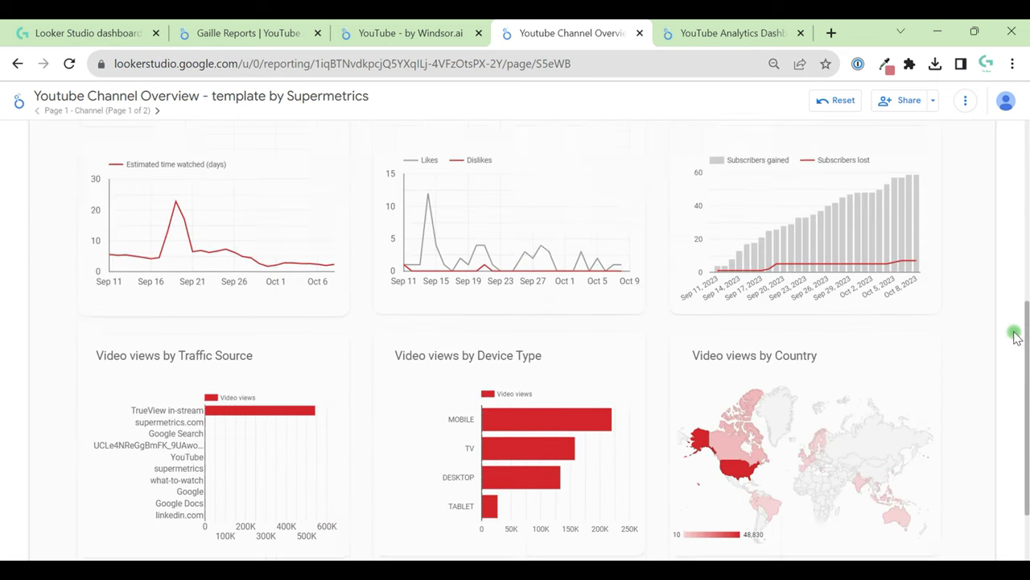
{"action": "scroll", "coordinate": [1016, 337], "scroll_direction": "down", "scroll_amount": 1}
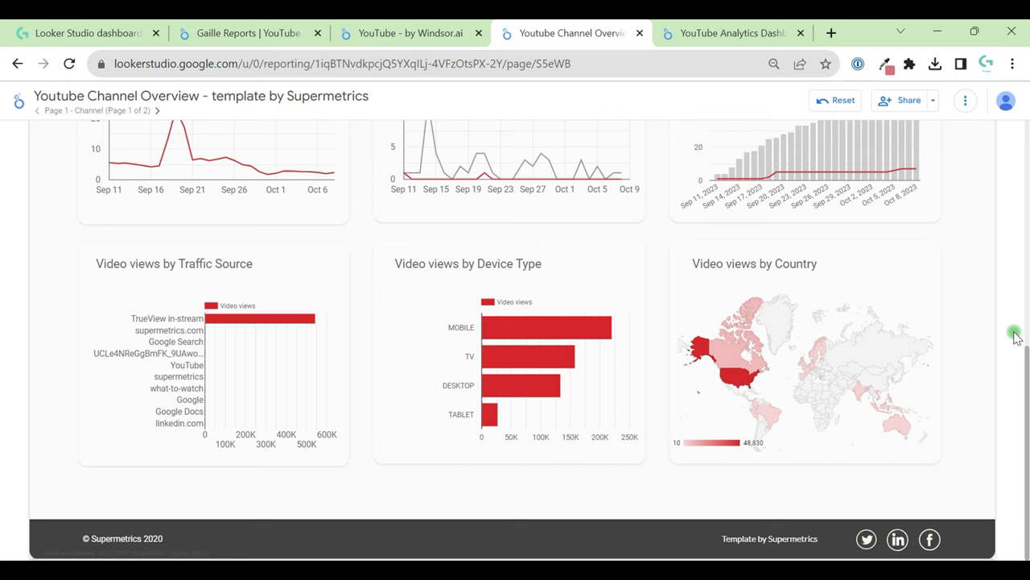
{"action": "scroll", "coordinate": [1016, 337], "scroll_direction": "up", "scroll_amount": 5}
{"action": "scroll", "coordinate": [1016, 337], "scroll_direction": "up", "scroll_amount": 1}
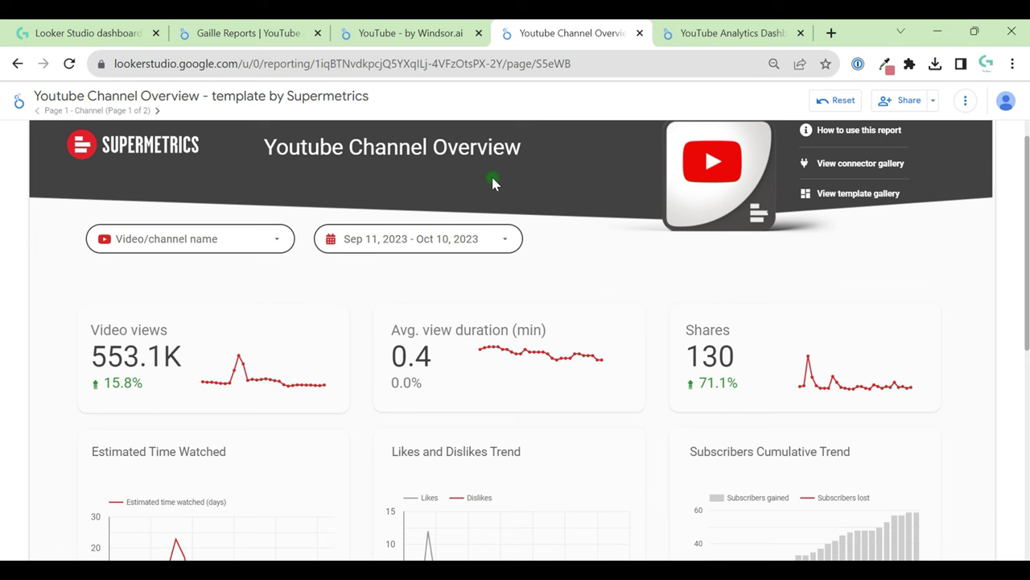
Step: Open Power My Analytics' YouTube Analytics Dashboard and view its Playback location page
{"action": "left_click", "coordinate": [702, 26]}
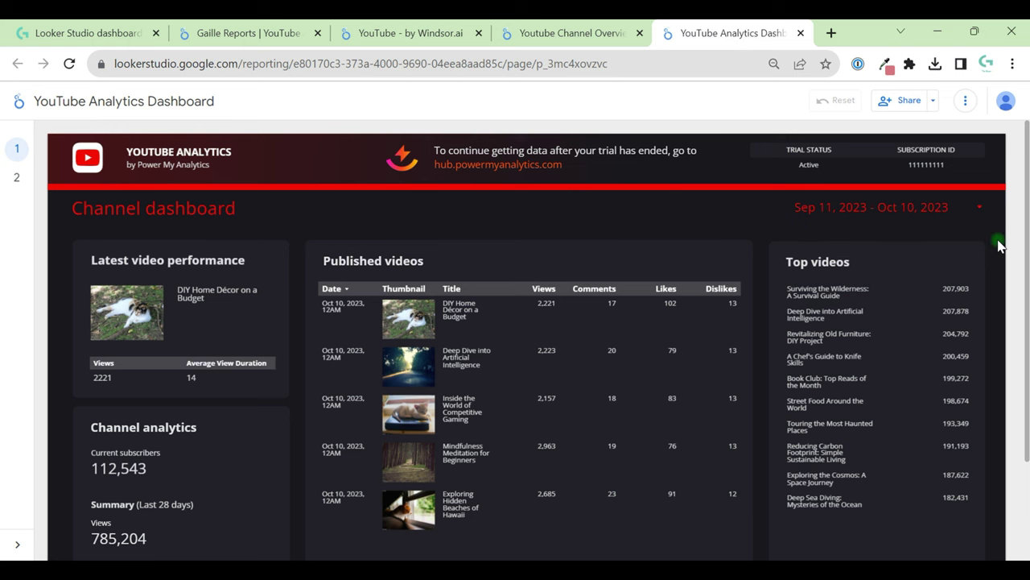
{"action": "left_click", "coordinate": [17, 177]}
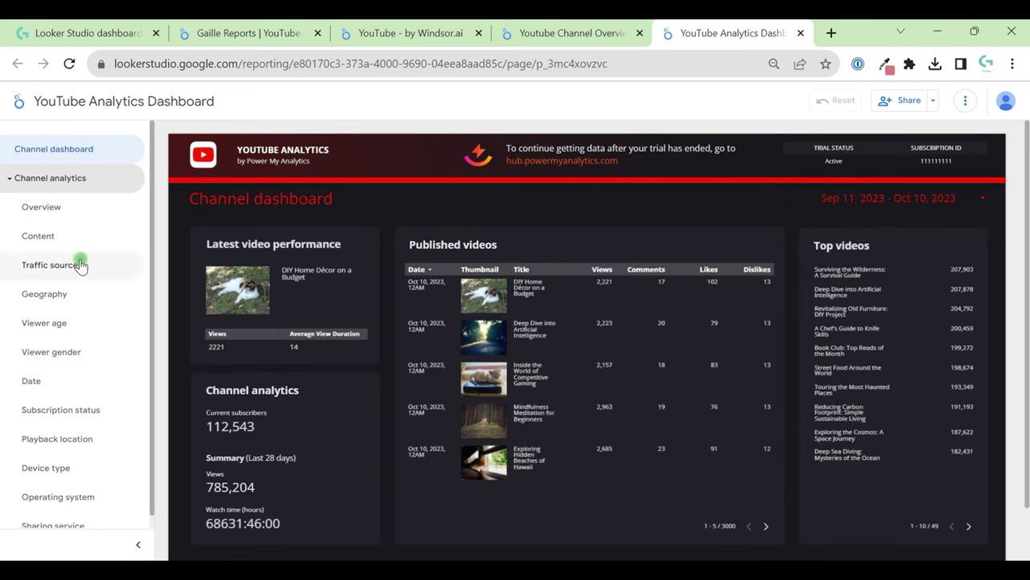
{"action": "scroll", "coordinate": [81, 265], "scroll_direction": "down", "scroll_amount": 1}
{"action": "left_click", "coordinate": [41, 425]}
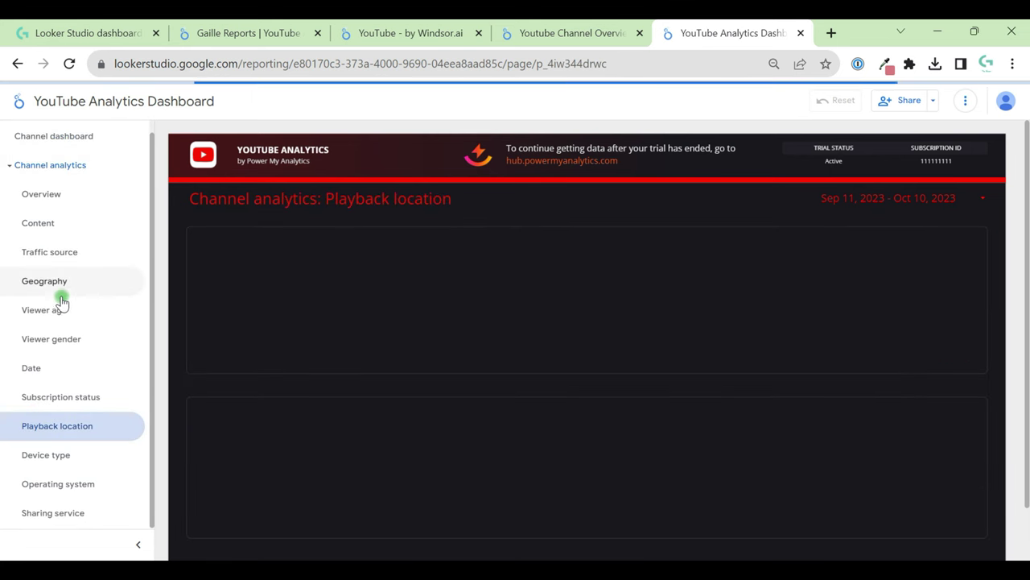
Step: Browse the Traffic source and Overview pages, then return to the Channel dashboard with the page list hidden
{"action": "left_click", "coordinate": [58, 256]}
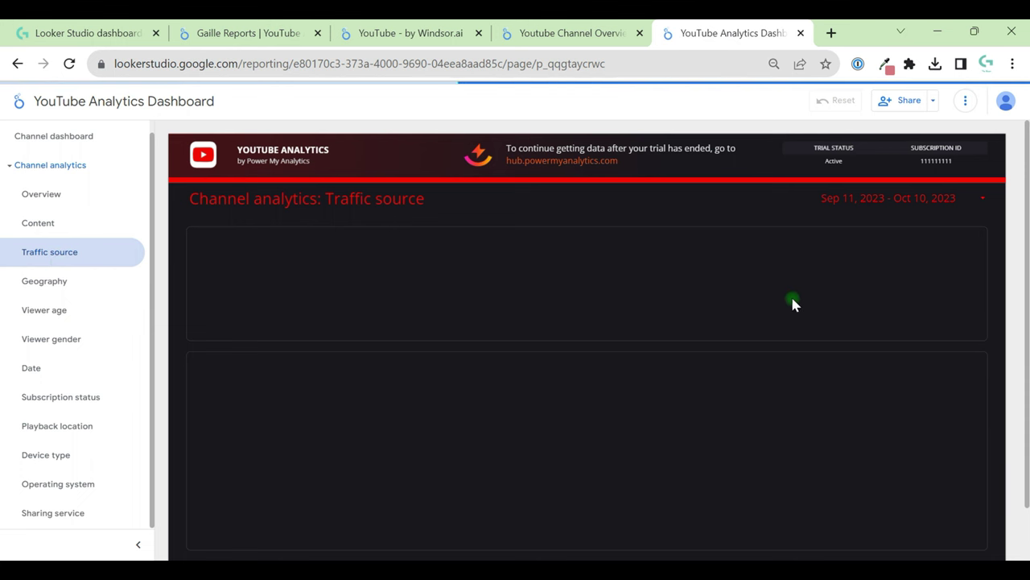
{"action": "left_click", "coordinate": [41, 195]}
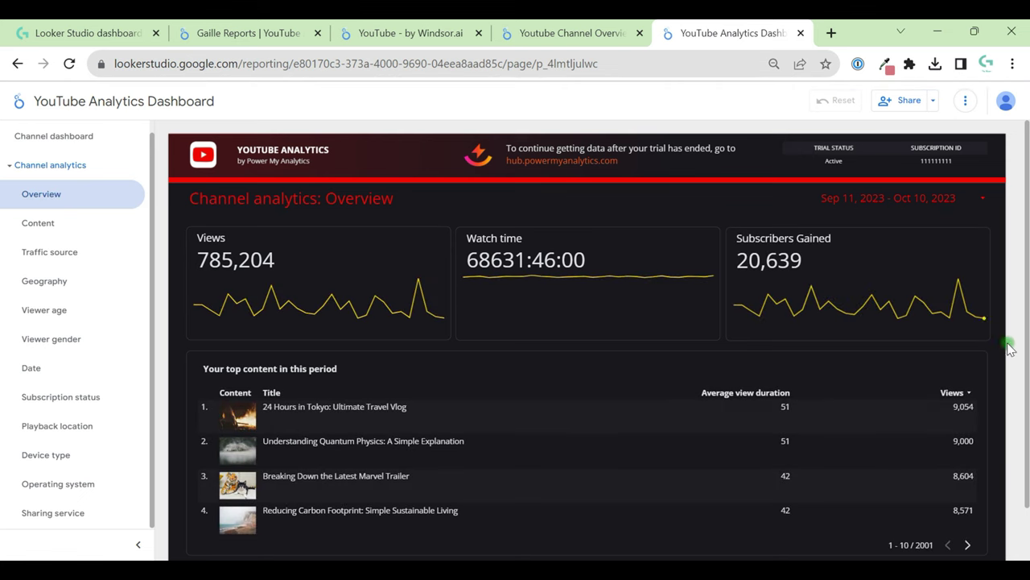
{"action": "scroll", "coordinate": [1010, 386], "scroll_direction": "down", "scroll_amount": 2}
{"action": "scroll", "coordinate": [1007, 430], "scroll_direction": "up", "scroll_amount": 2}
{"action": "left_click", "coordinate": [14, 171]}
{"action": "left_click", "coordinate": [19, 148]}
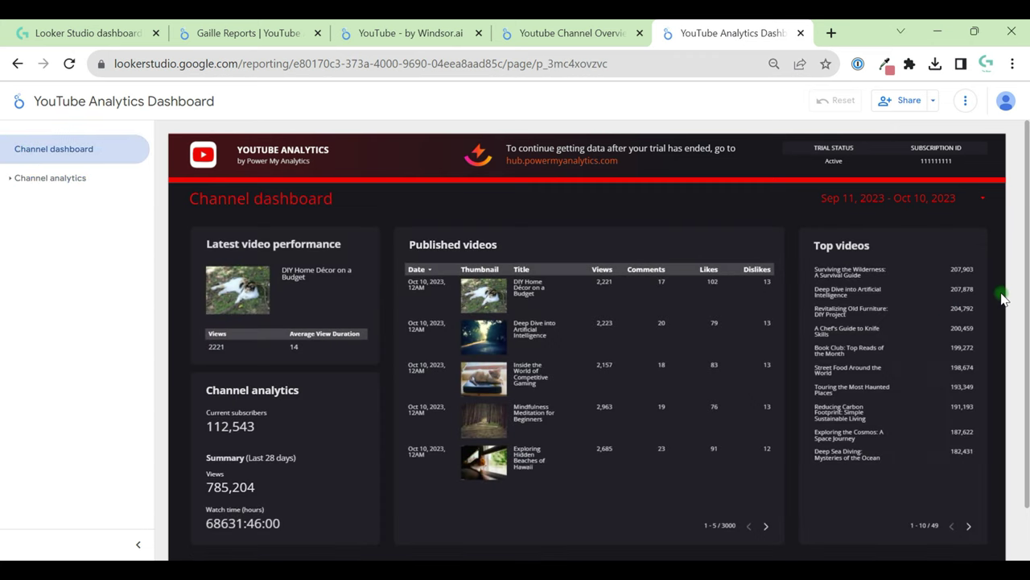
{"action": "left_click", "coordinate": [138, 544]}
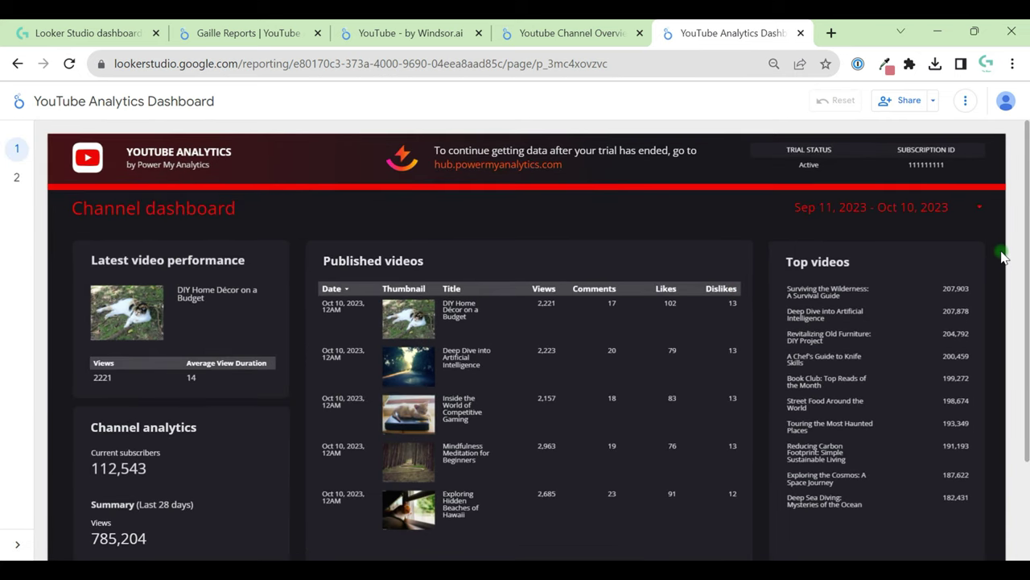
Step: Scroll through the Gaille Reports YouTube report and back to its top
{"action": "left_click", "coordinate": [258, 30]}
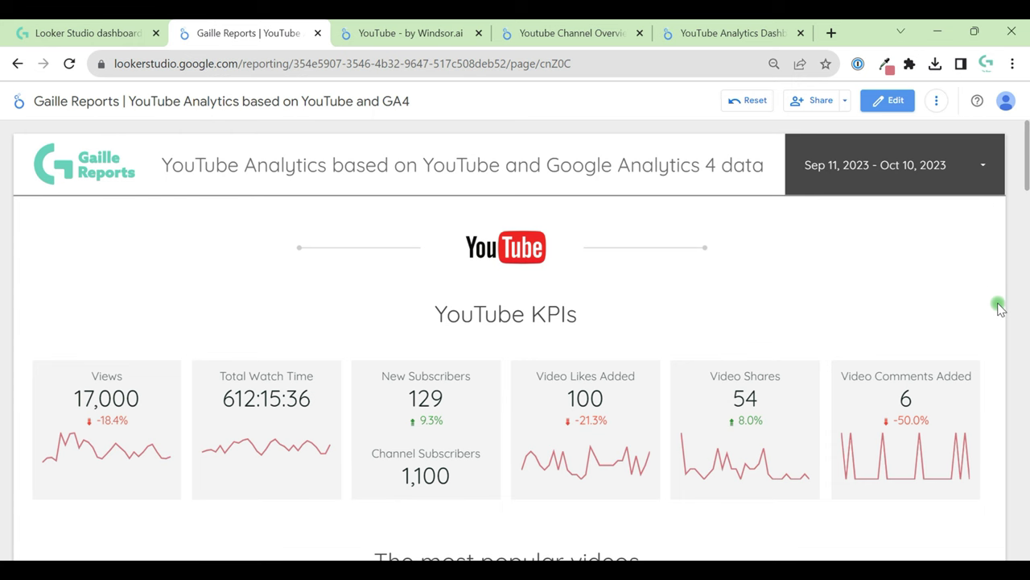
{"action": "scroll", "coordinate": [997, 302], "scroll_direction": "down", "scroll_amount": 5}
{"action": "scroll", "coordinate": [998, 306], "scroll_direction": "down", "scroll_amount": 5}
{"action": "scroll", "coordinate": [999, 306], "scroll_direction": "down", "scroll_amount": 5}
{"action": "scroll", "coordinate": [998, 306], "scroll_direction": "up", "scroll_amount": 5}
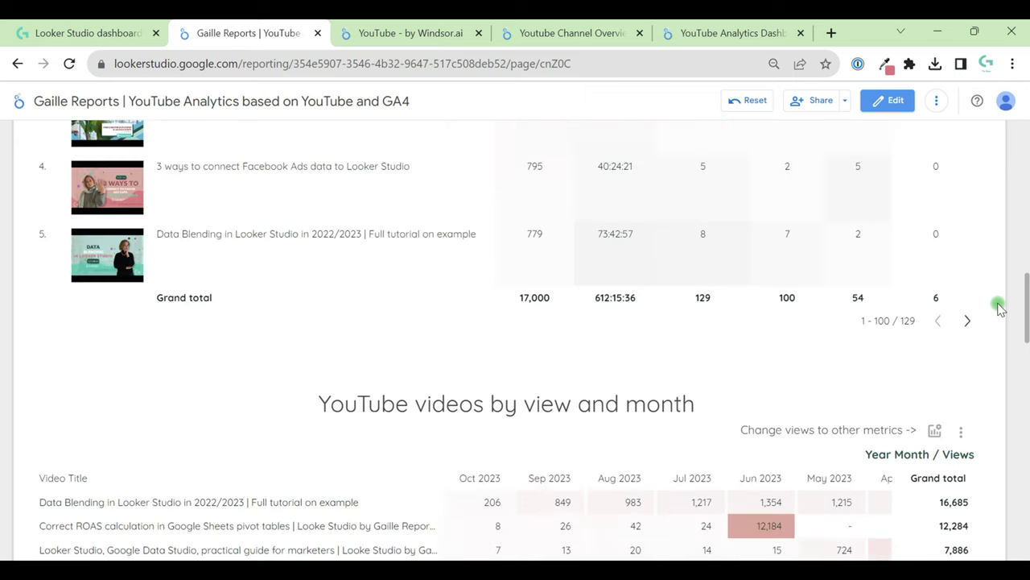
{"action": "scroll", "coordinate": [998, 305], "scroll_direction": "up", "scroll_amount": 5}
{"action": "scroll", "coordinate": [998, 306], "scroll_direction": "up", "scroll_amount": 5}
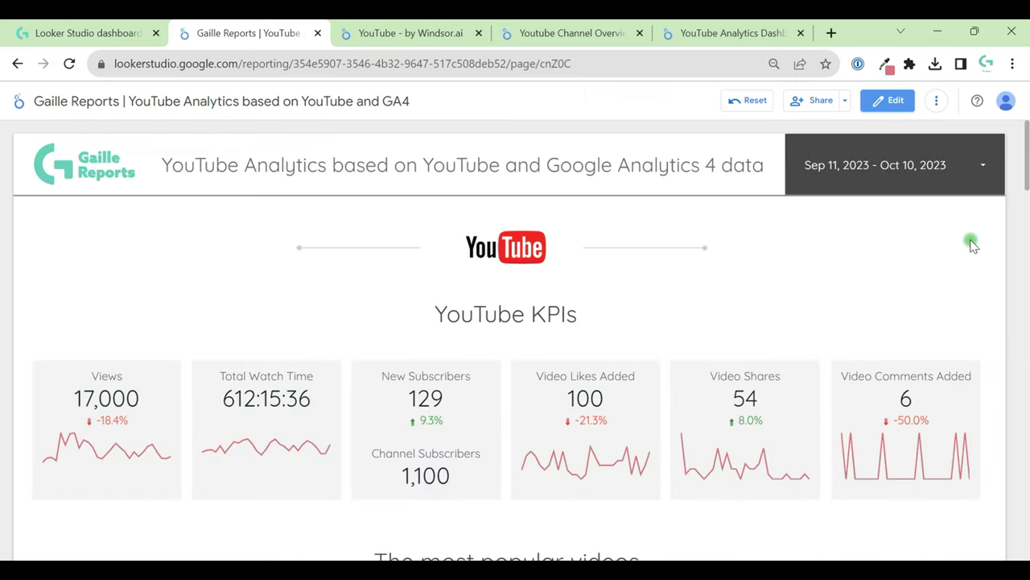
Step: Flip through the Windsor.ai, Supermetrics and Power My Analytics reports, ending on the Channel dashboard
{"action": "left_click", "coordinate": [415, 41]}
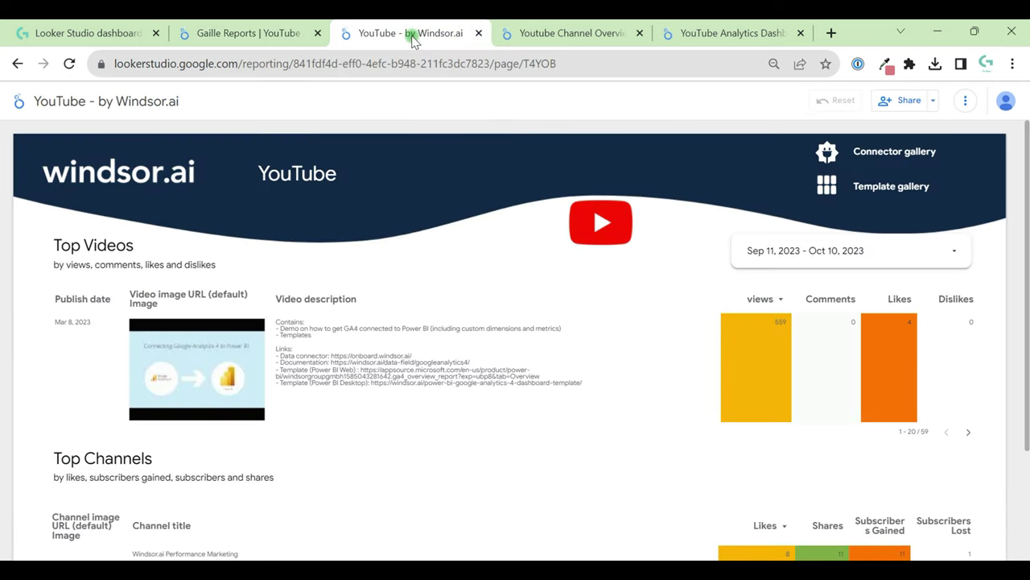
{"action": "left_click", "coordinate": [566, 33]}
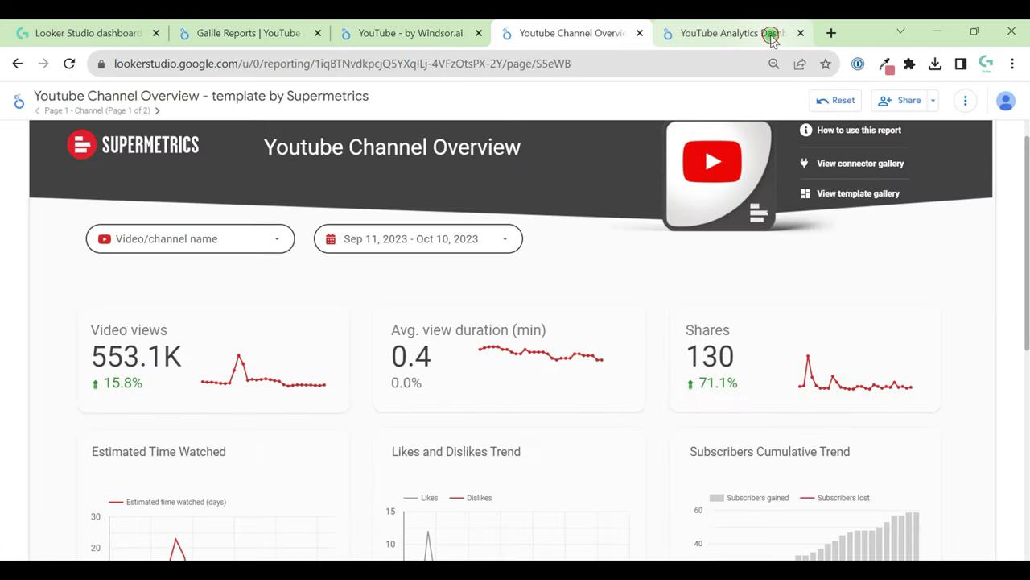
{"action": "left_click", "coordinate": [772, 36]}
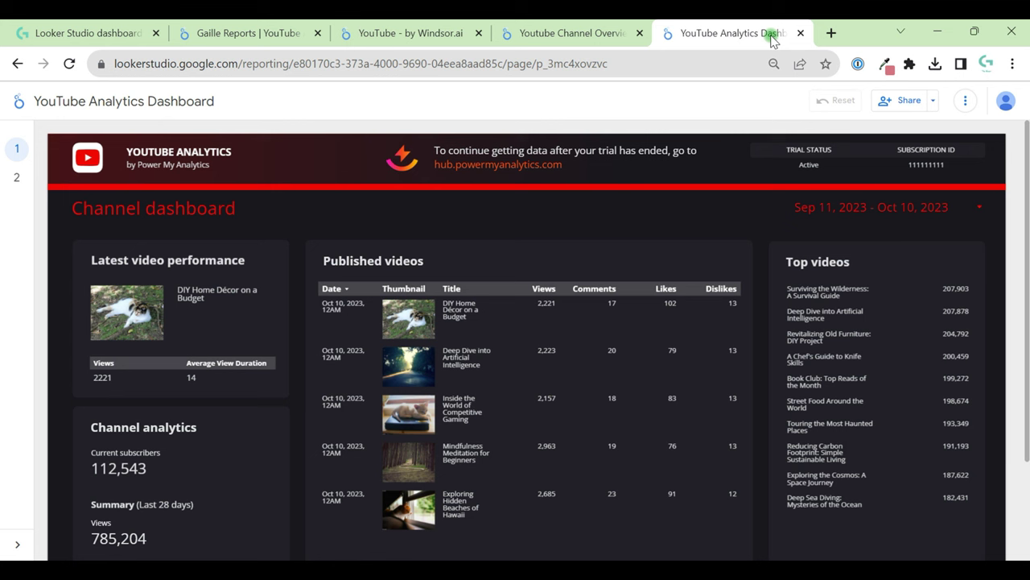
{"action": "left_click", "coordinate": [256, 33]}
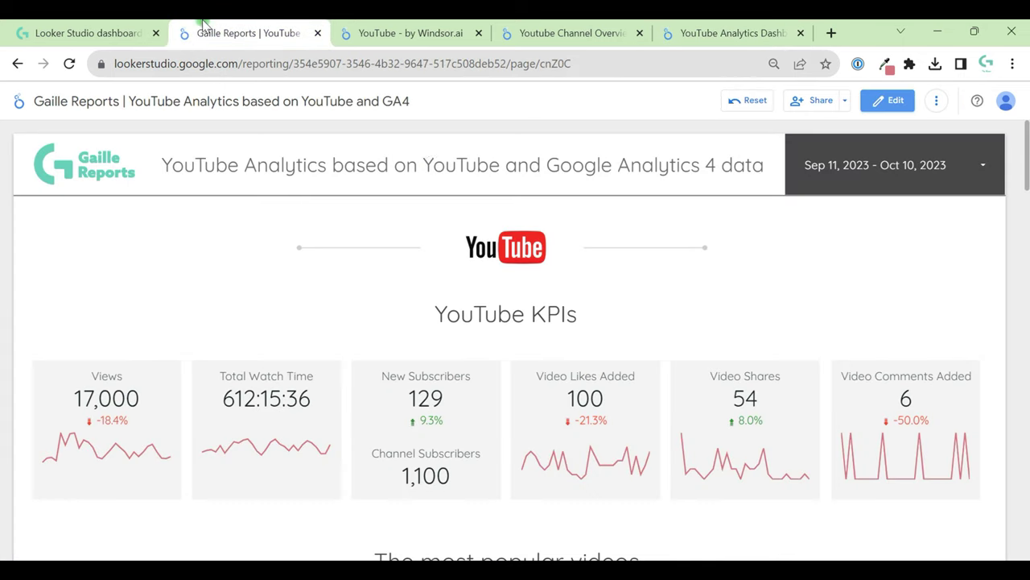